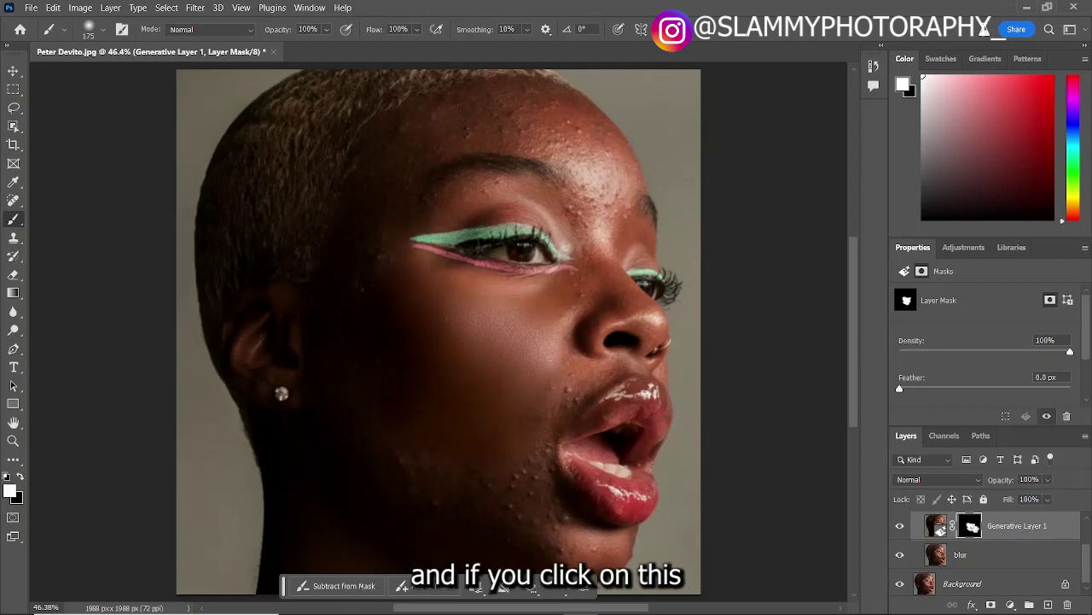
- Show the variations of Generative Layer 1 and try to paint directly on its image content
click(937, 525)
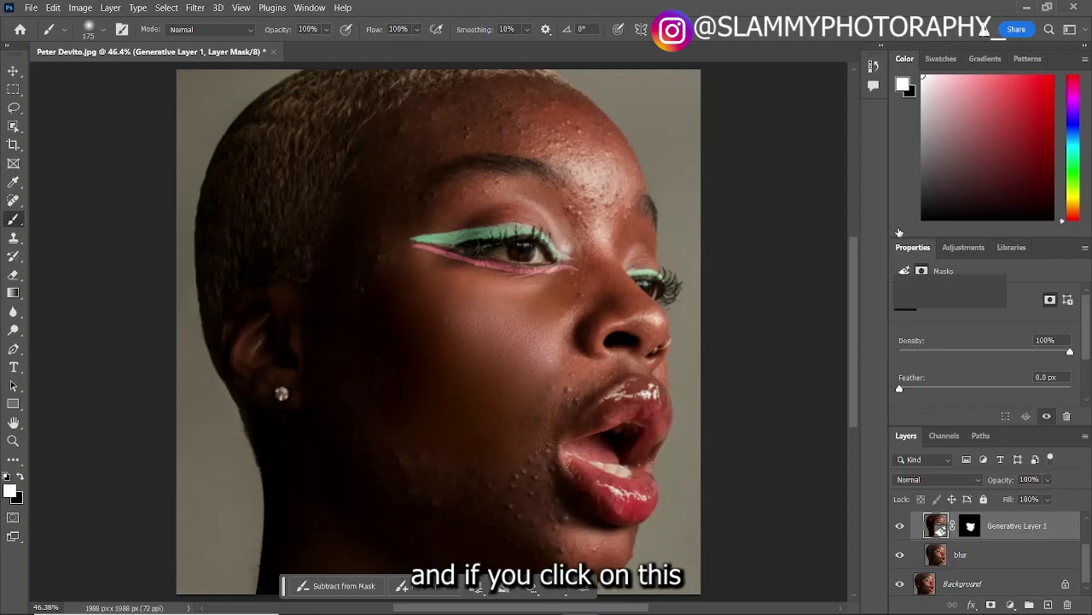
scroll(947, 383, down, 2)
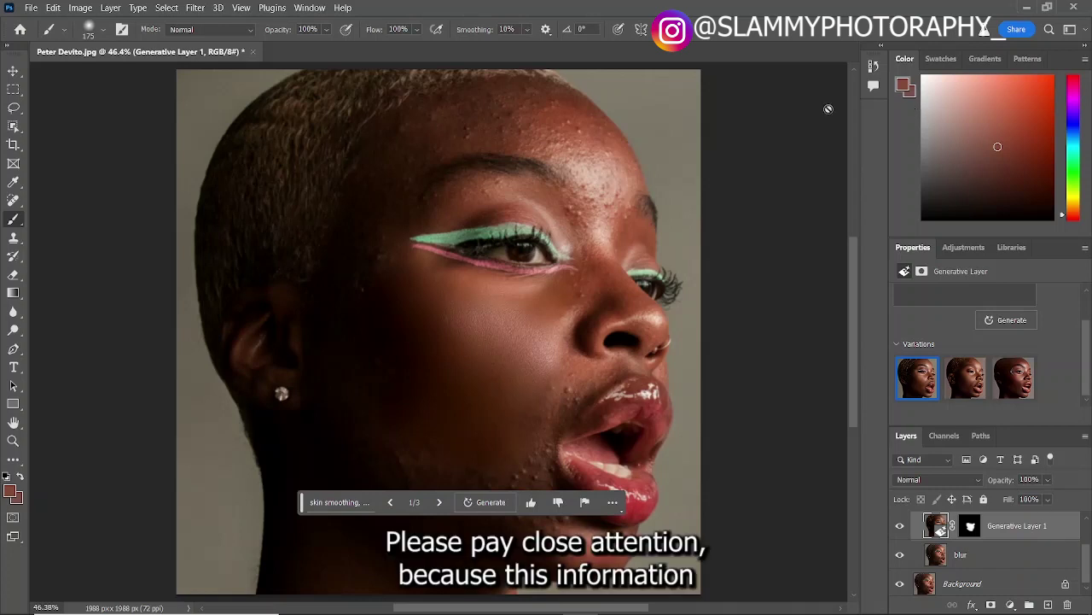
click(518, 135)
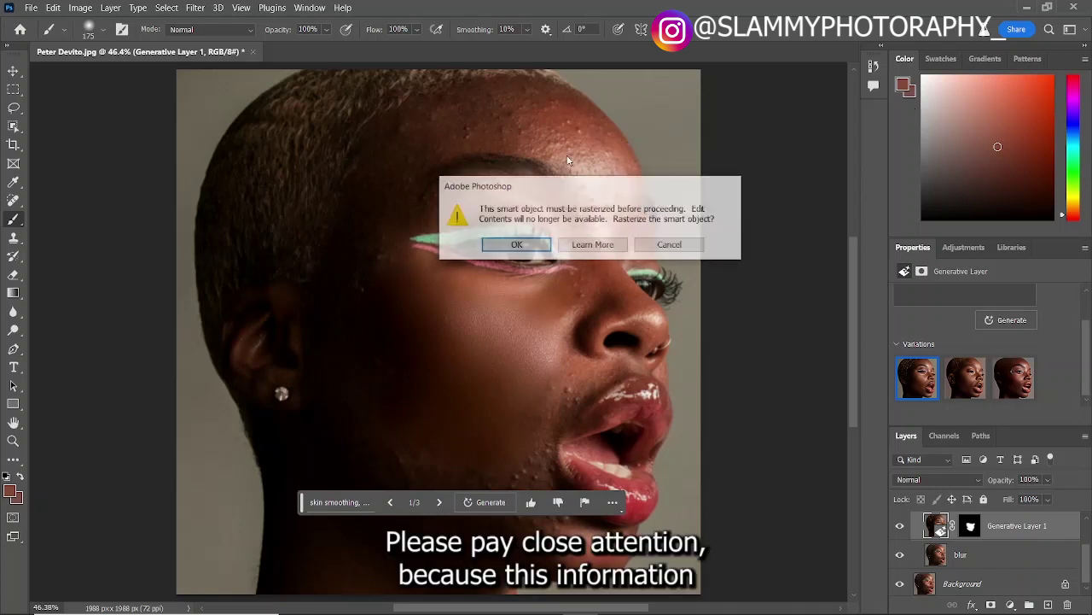
click(666, 246)
- Paint white on the Generative Layer 1 mask over the forehead, chin and cheek blemishes, using brush sizes from 200 down to 125
click(970, 527)
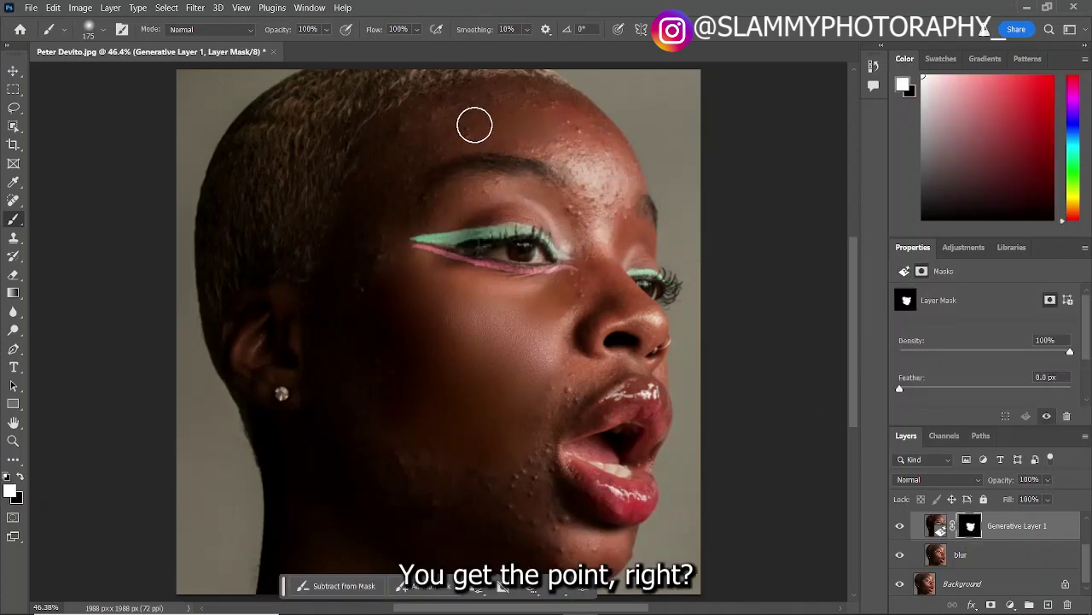
scroll(465, 450, down, 1)
key(])
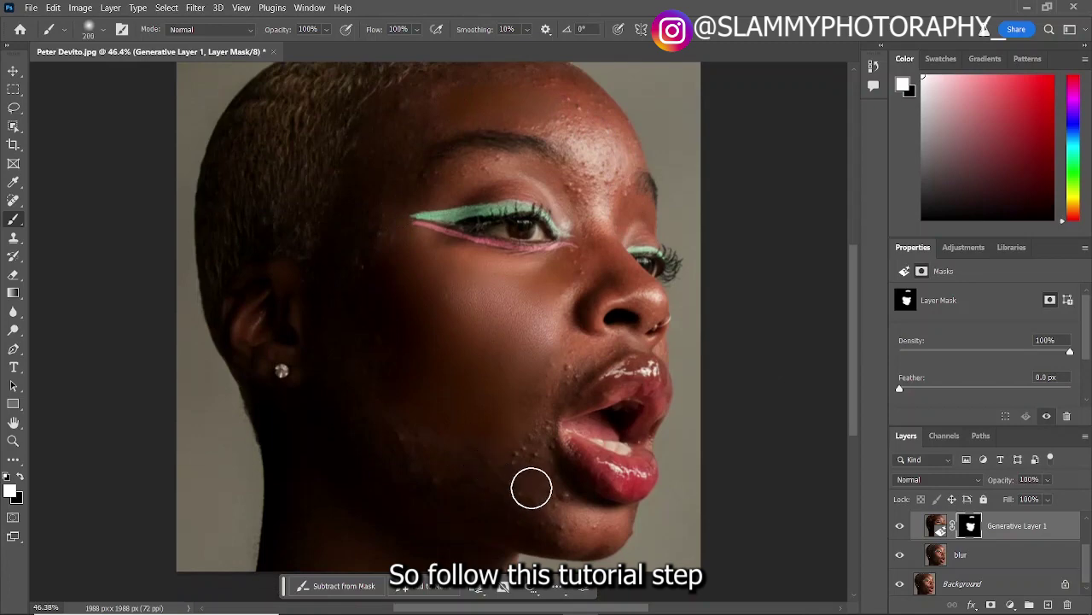
mouse_move(532, 485)
mouse_down()
mouse_move(515, 417)
mouse_move(524, 486)
mouse_up()
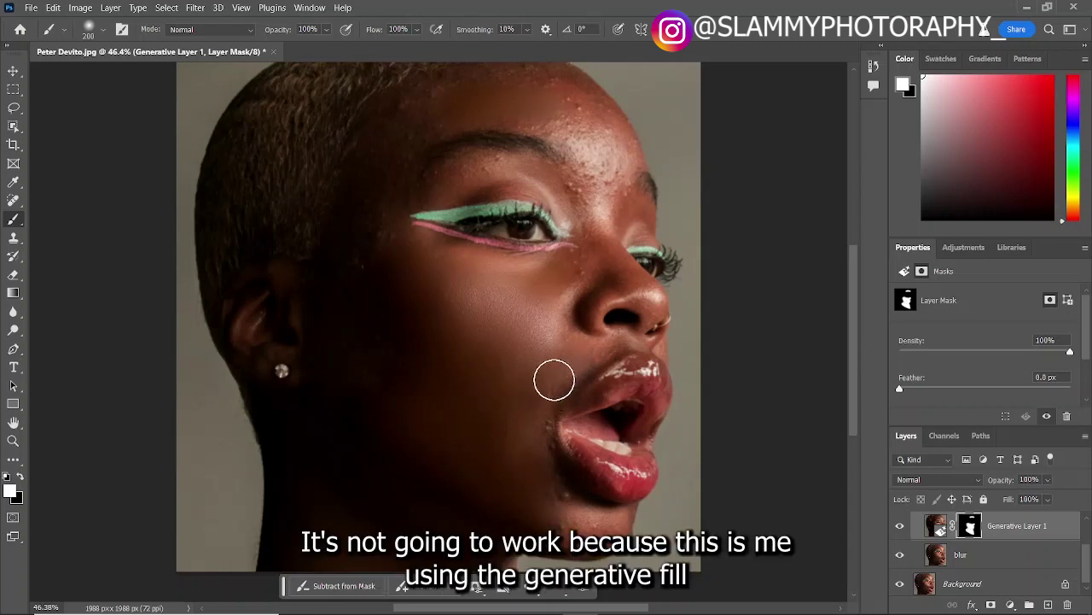
key(bracketleft)
key(bracketleft)
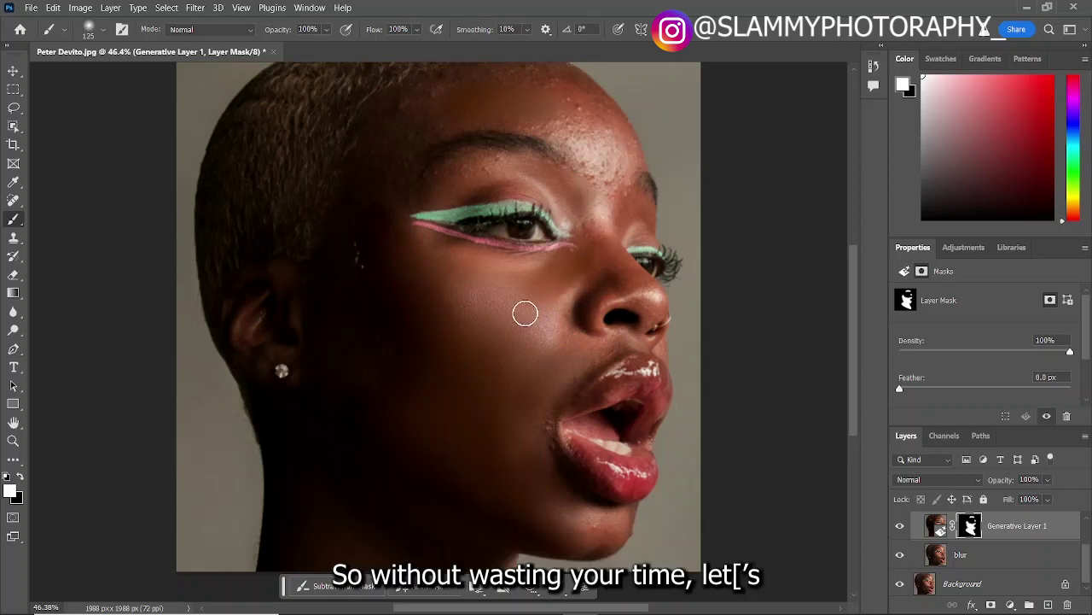
scroll(467, 384, down, 1)
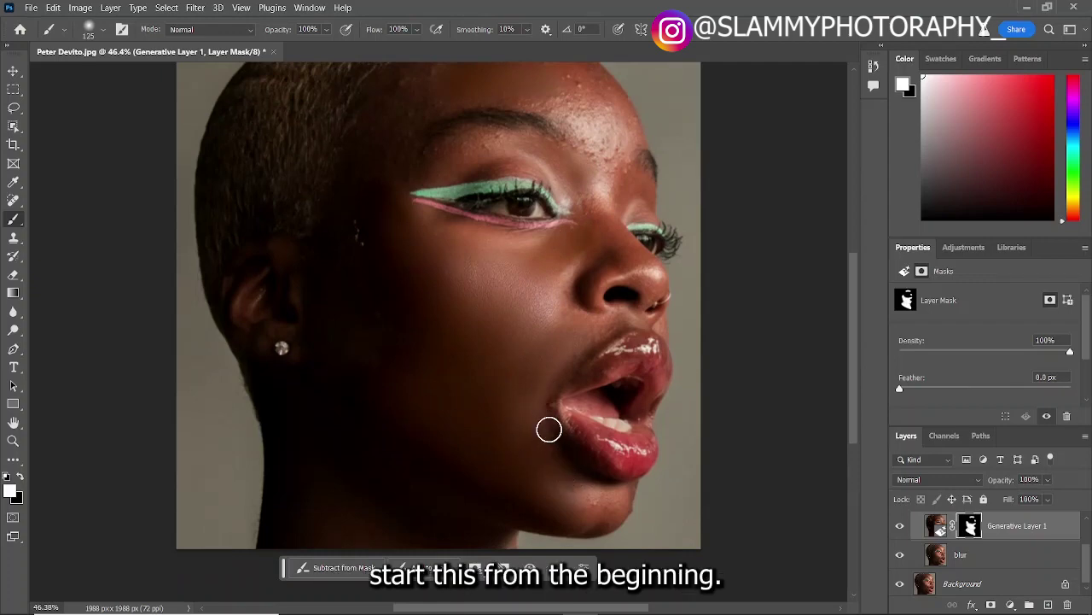
scroll(483, 289, up, 3)
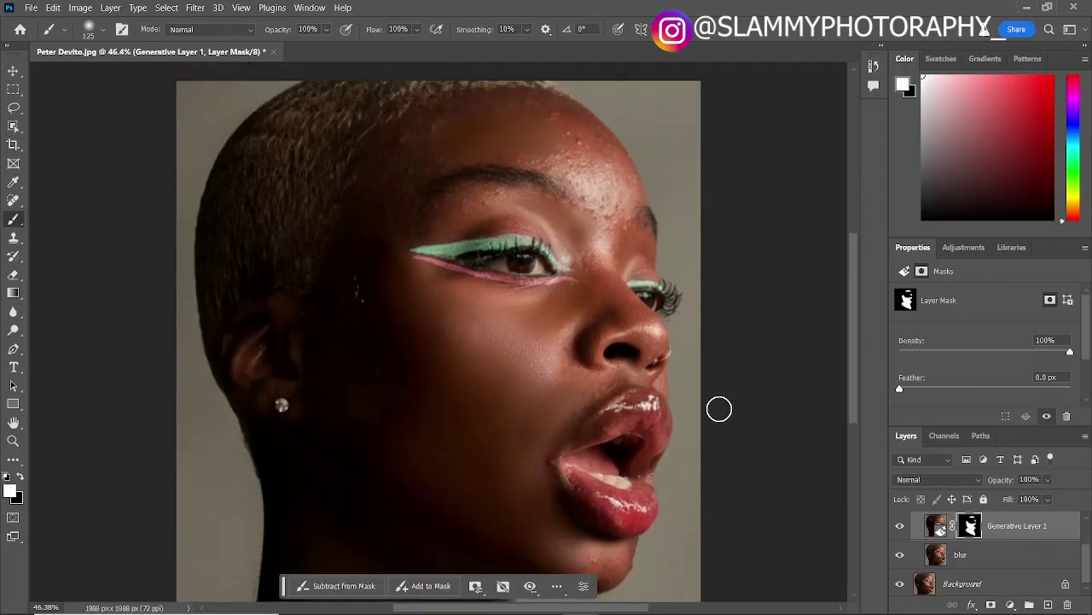
- Start over from the Background layer alone and make two duplicates of it, naming the upper one texx and the lower one blur
shift+click(995, 554)
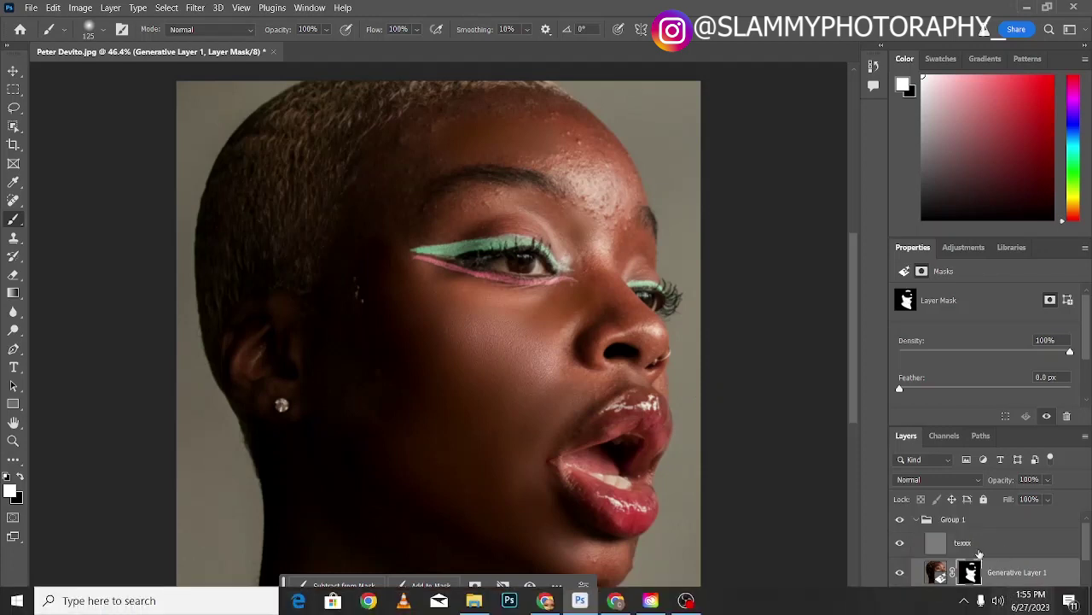
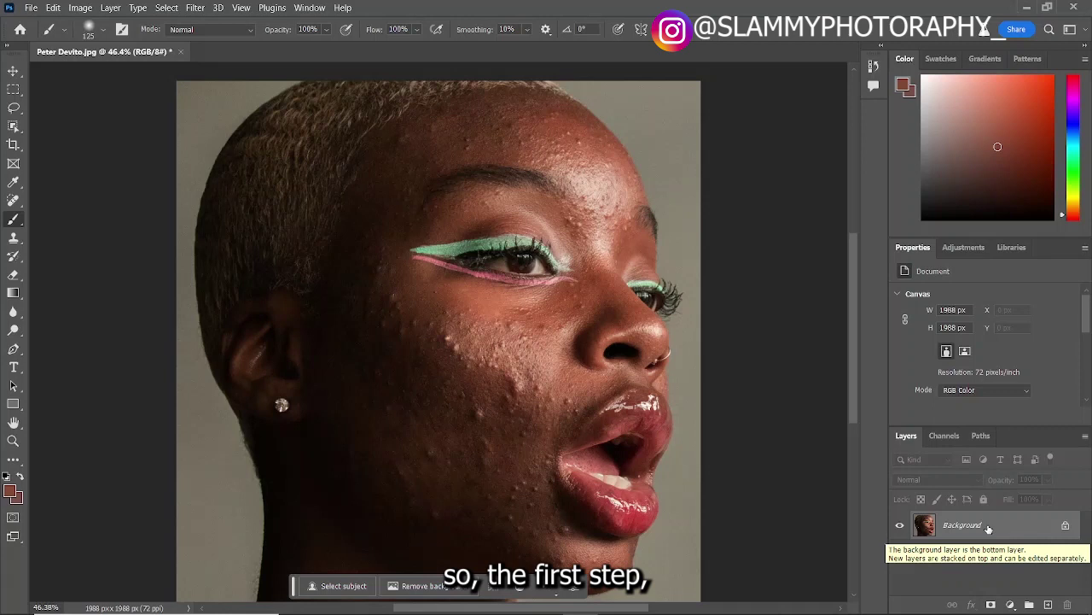
drag(1005, 529, 1048, 604)
double_click(971, 525)
text(text)
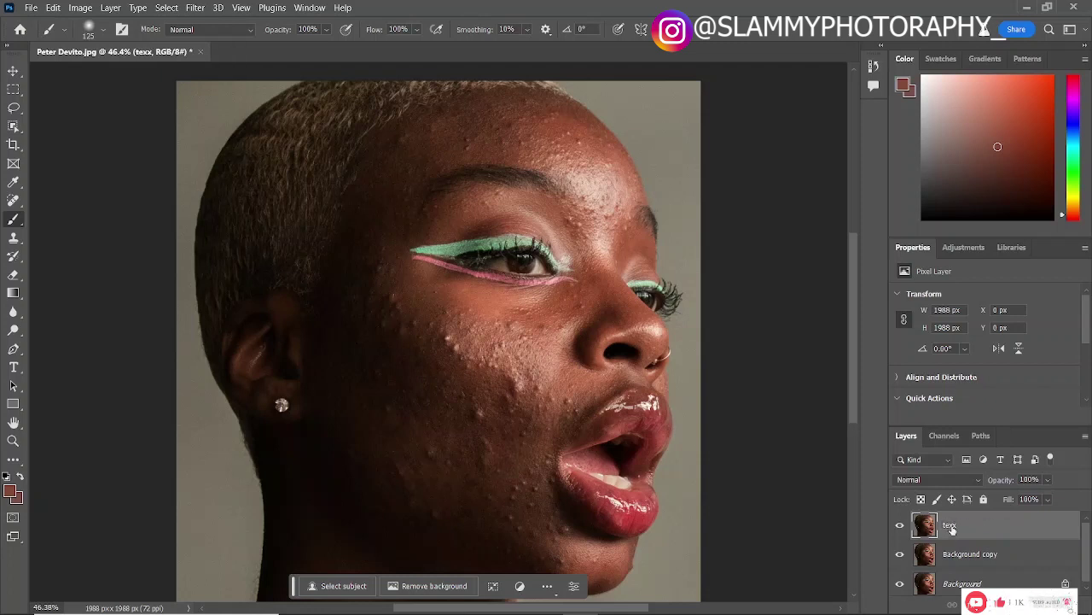
double_click(978, 557)
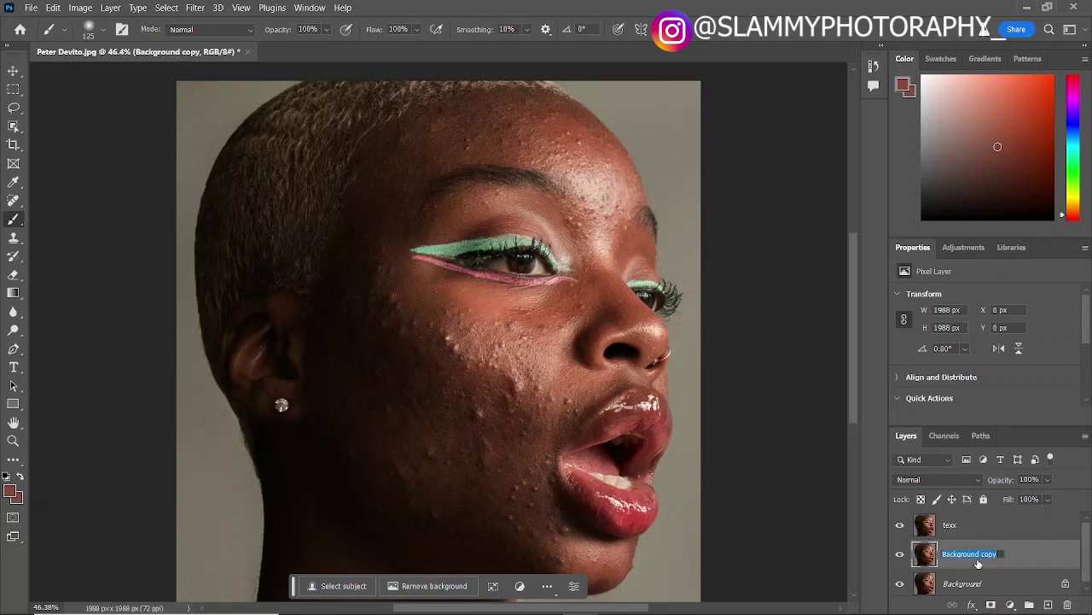
text(blur)
key(Return)
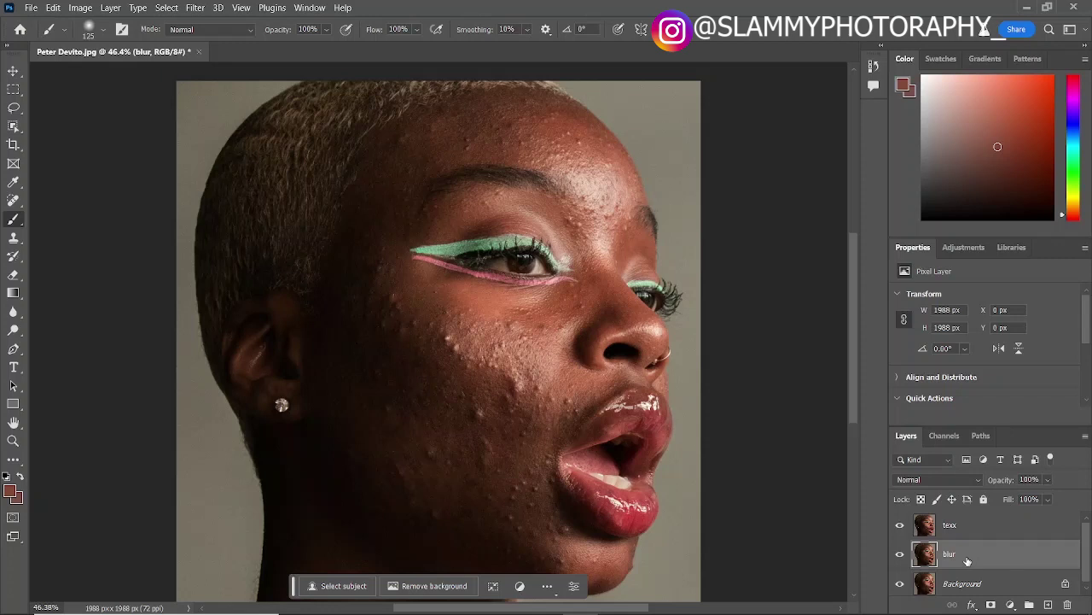
- Apply a Gaussian Blur with a radius of 2.0 pixels to the blur layer
click(194, 7)
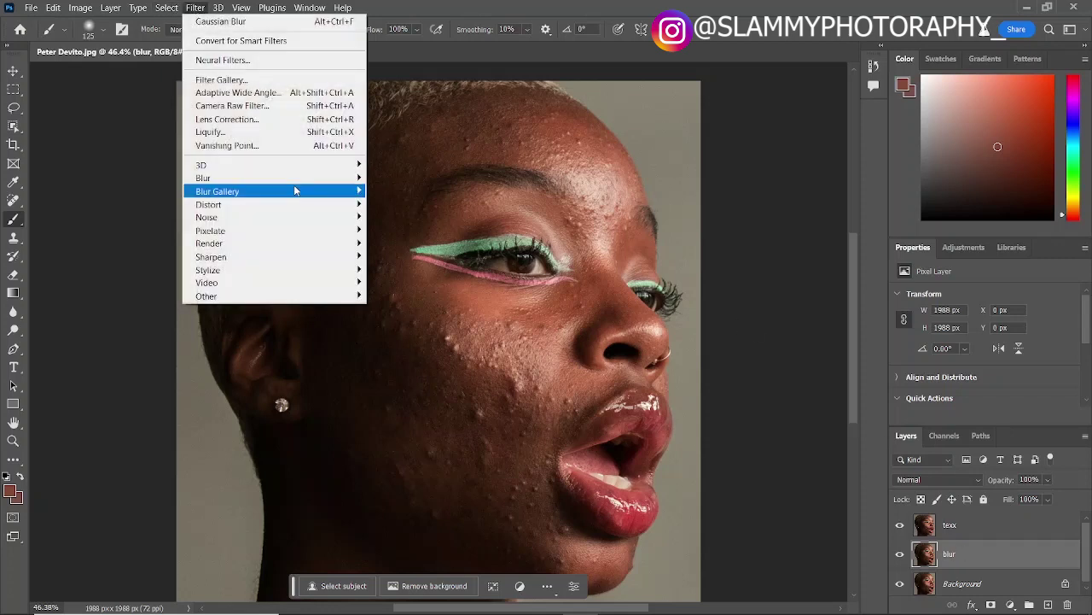
mouse_move(302, 177)
click(421, 231)
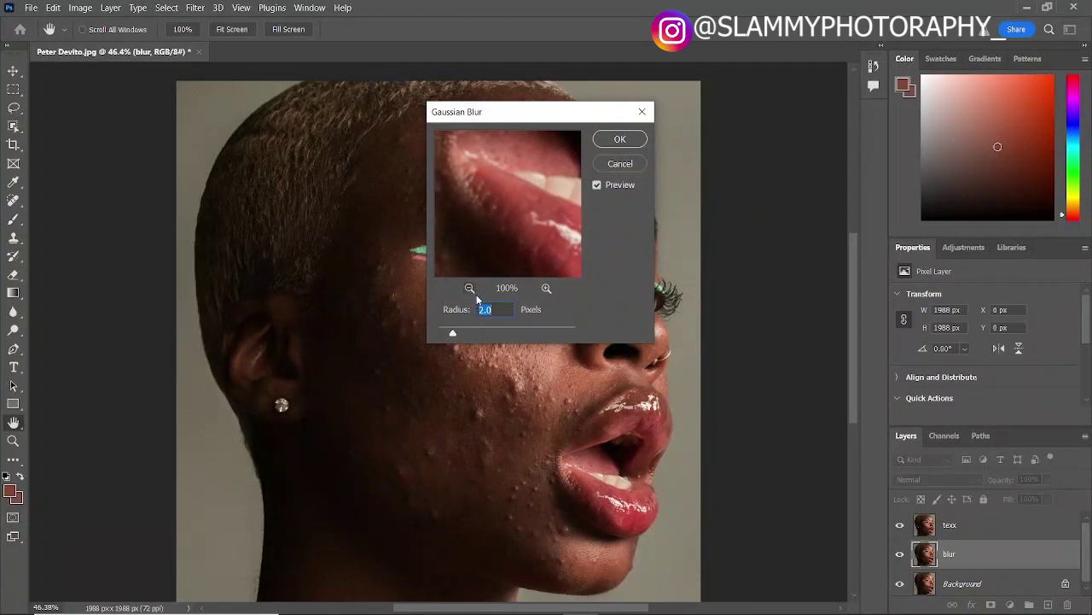
click(621, 139)
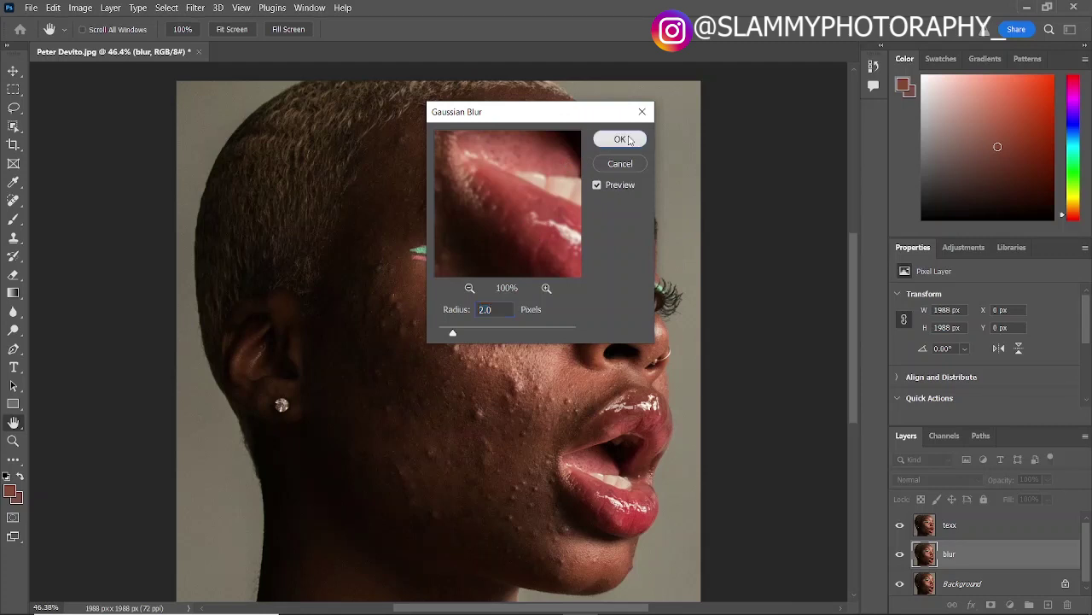
key(b)
- Run Apply Image on the texx layer with blur as source layer, Subtract blending, scale 1 and offset 124
click(957, 533)
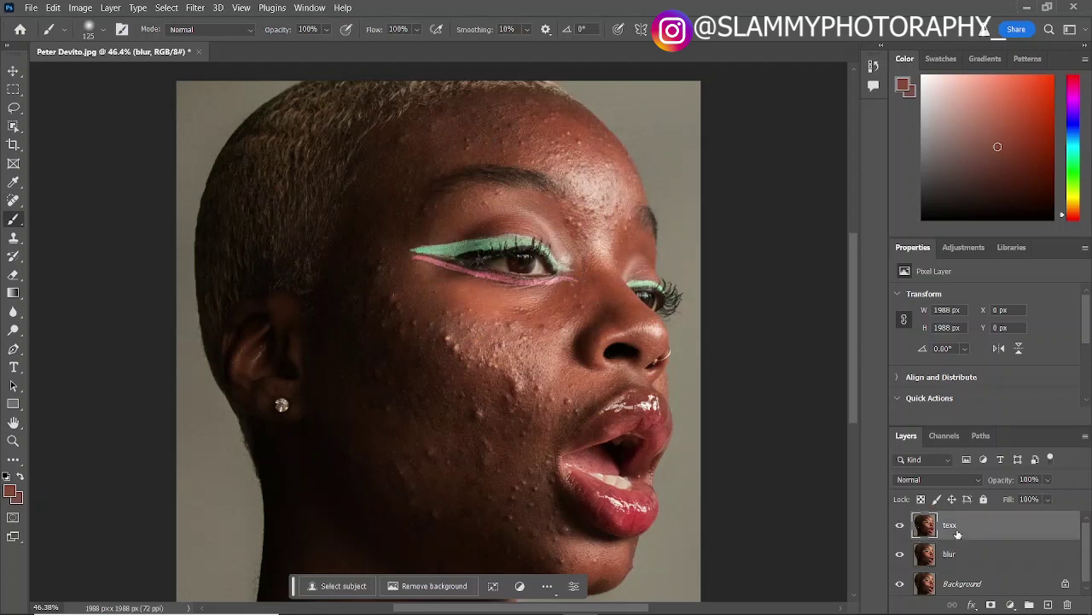
click(81, 7)
click(197, 210)
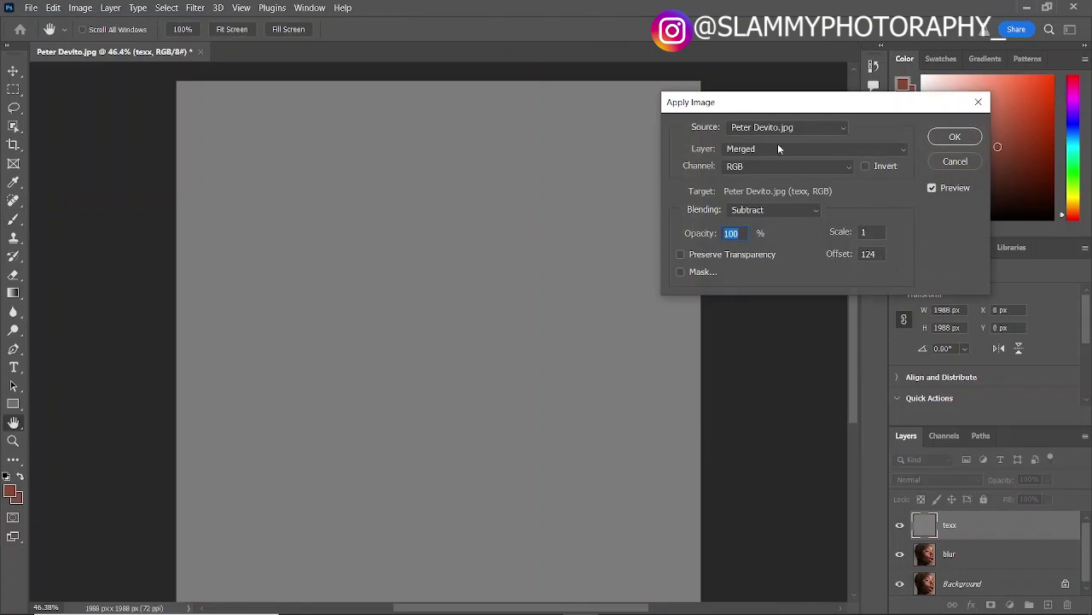
click(765, 149)
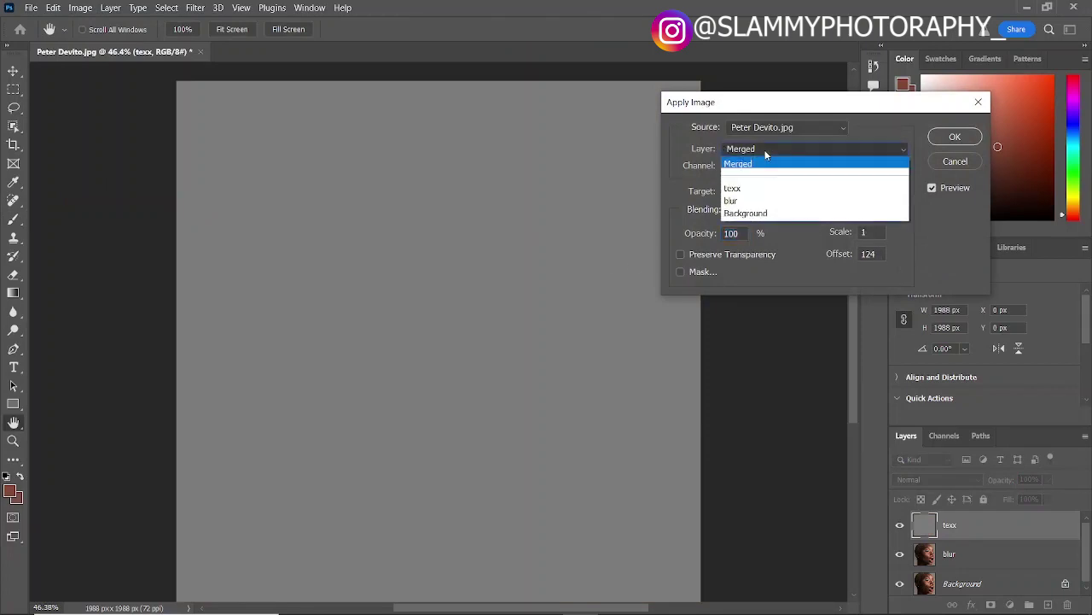
click(756, 201)
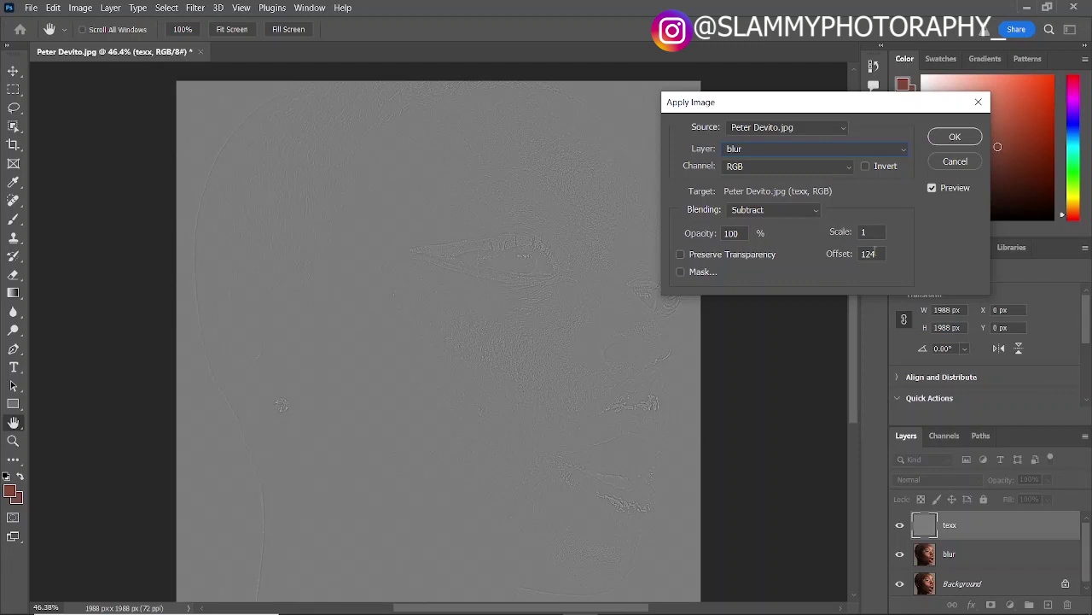
click(828, 253)
text(124)
click(943, 139)
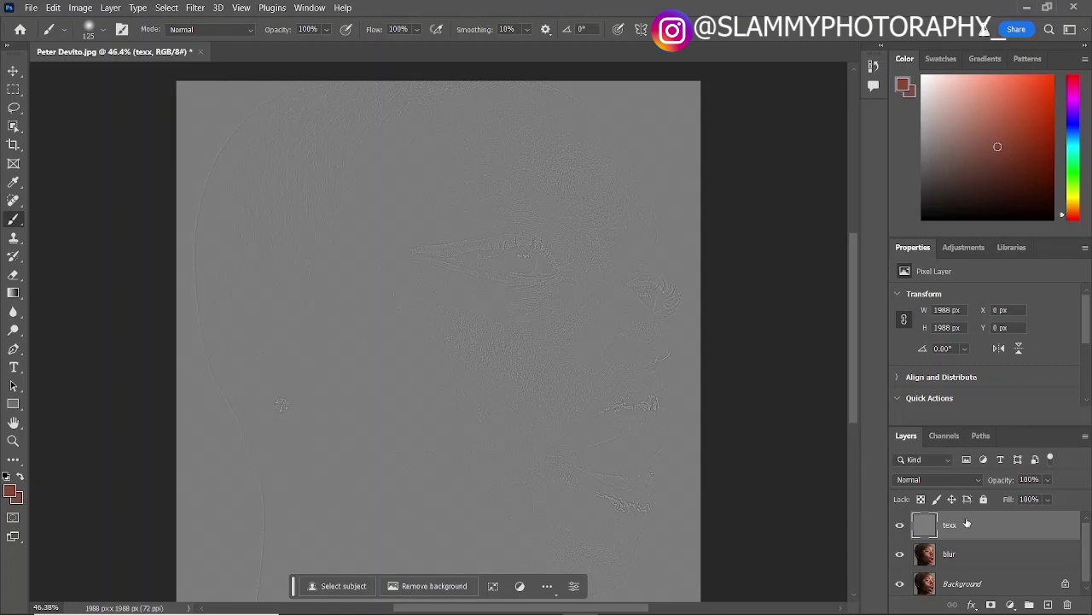
- Set the texx layer's blend mode to Linear Light and group it with the blur layer
click(939, 478)
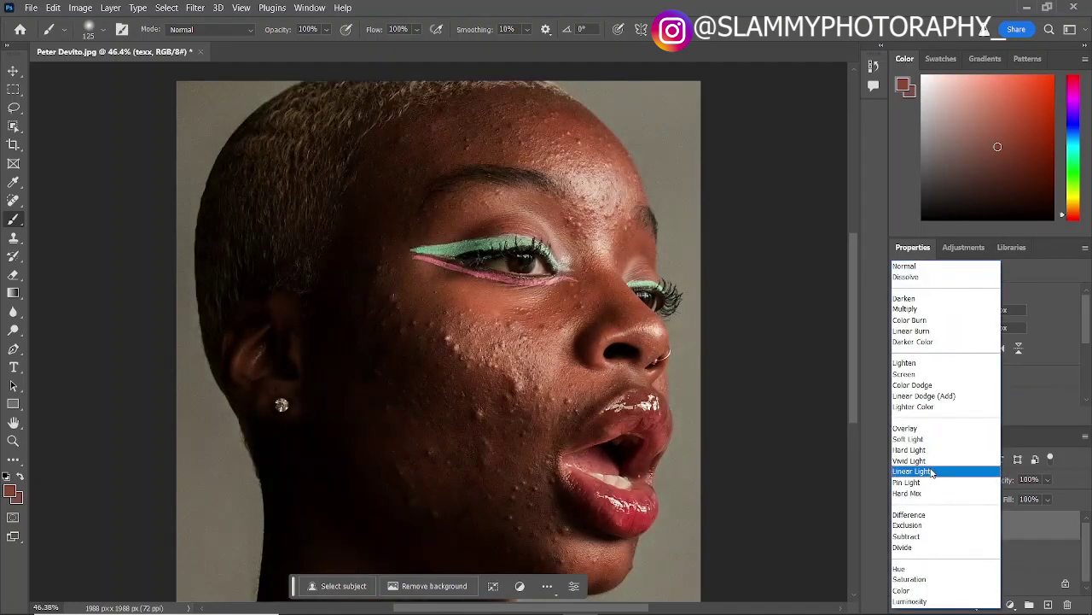
click(933, 472)
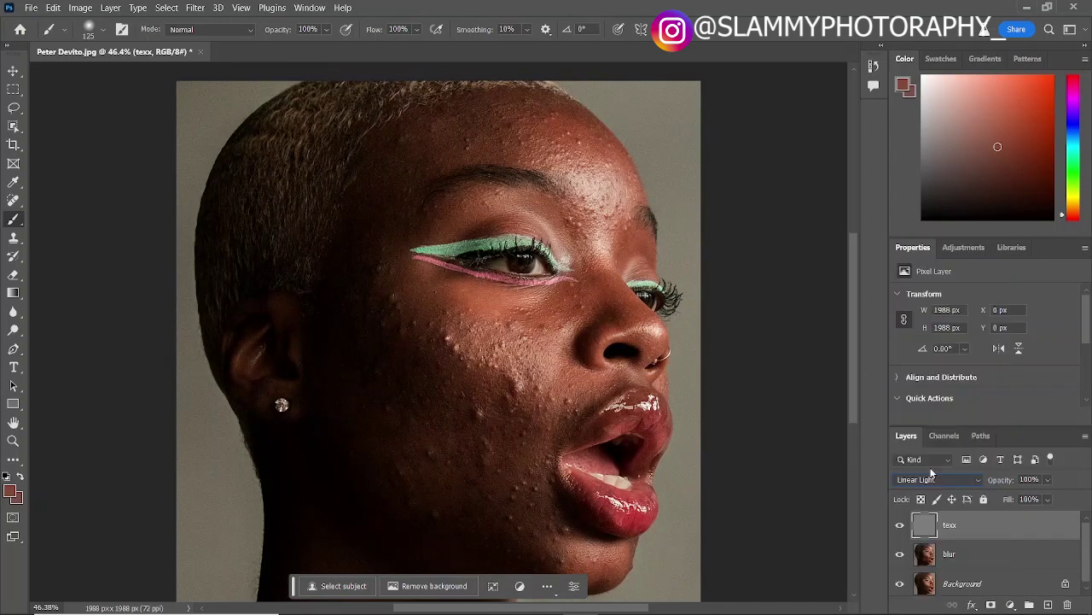
click(966, 557)
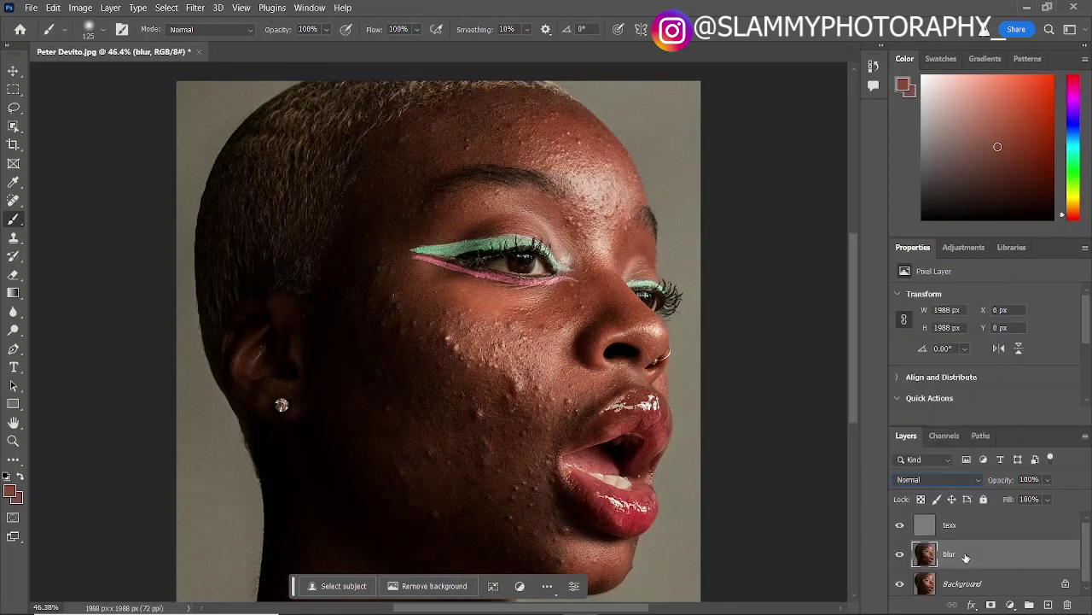
shift+click(967, 535)
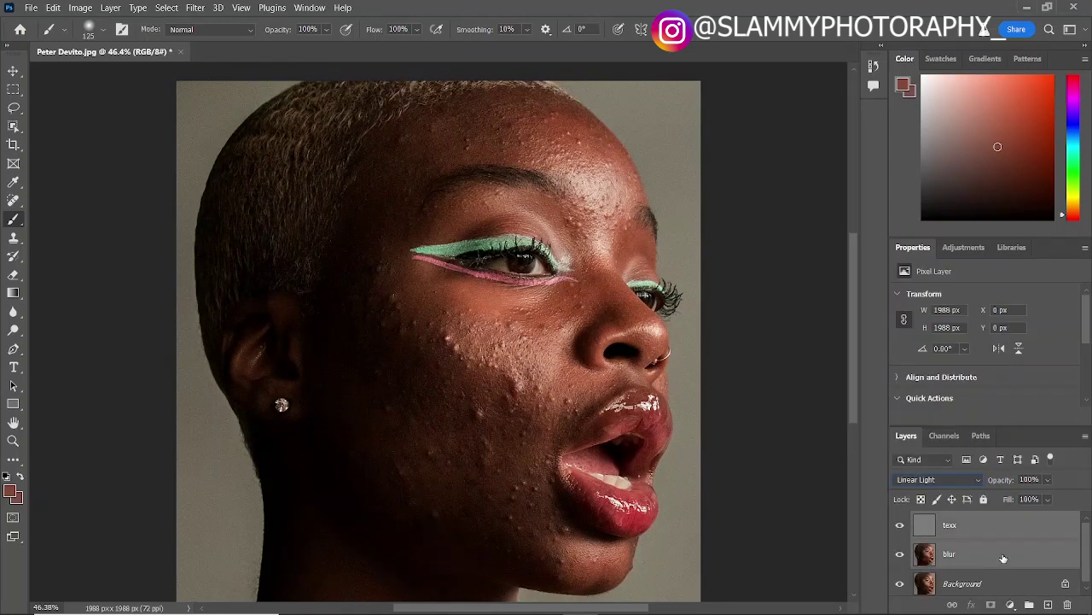
drag(1004, 558, 1029, 604)
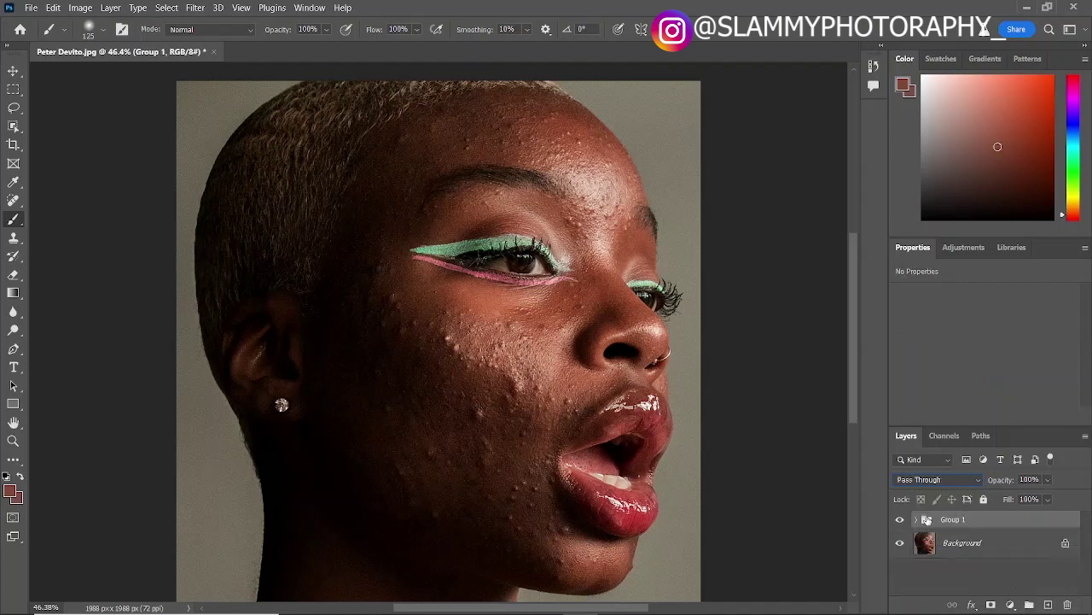
- Expand the group and enter Quick Mask mode on its blur layer
click(918, 522)
scroll(944, 559, down, 1)
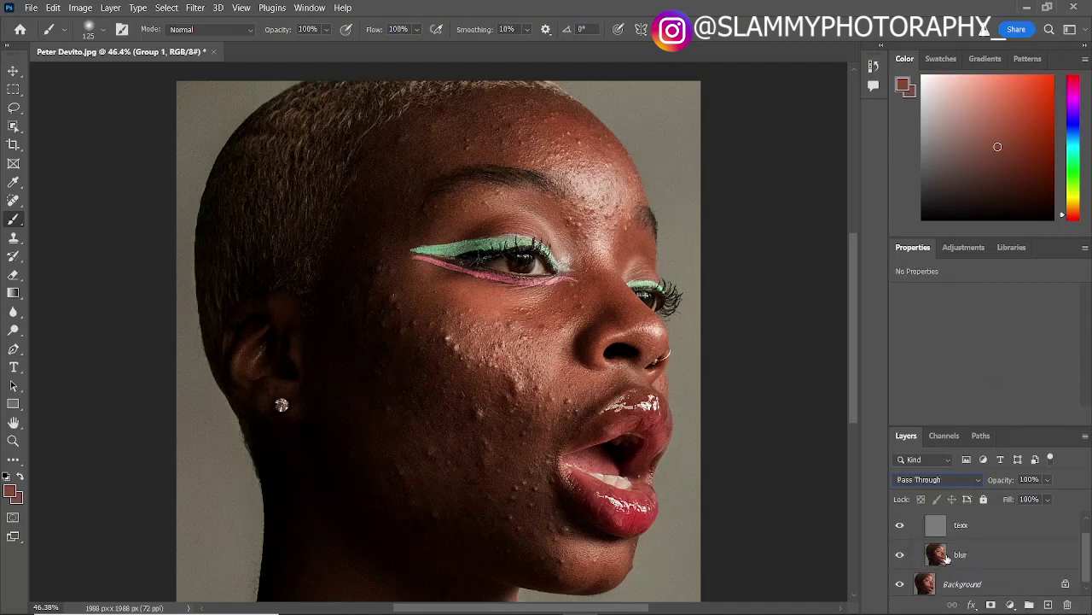
click(947, 557)
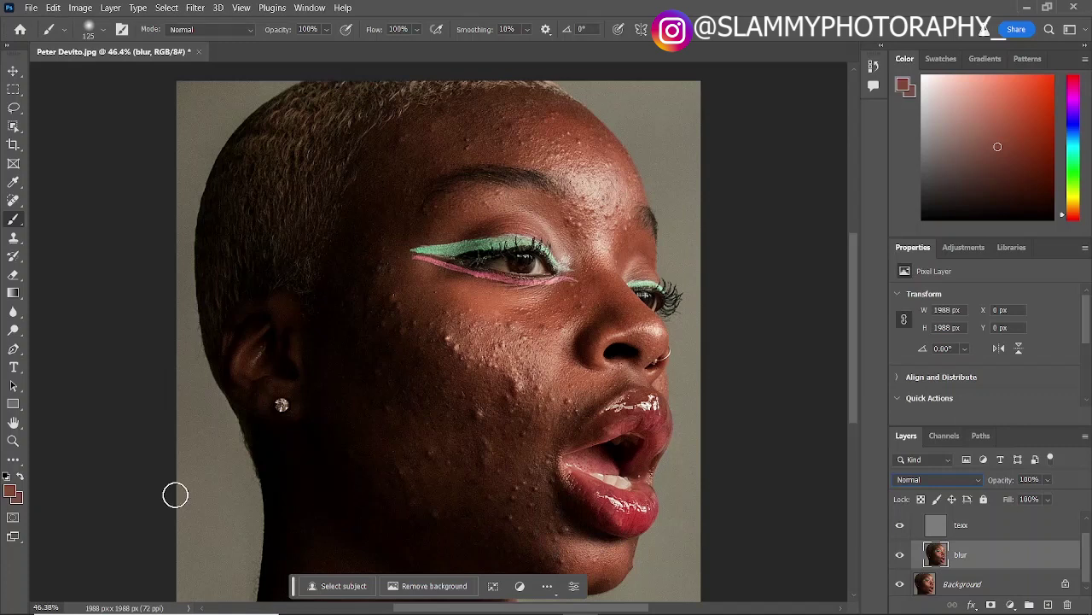
click(7, 47)
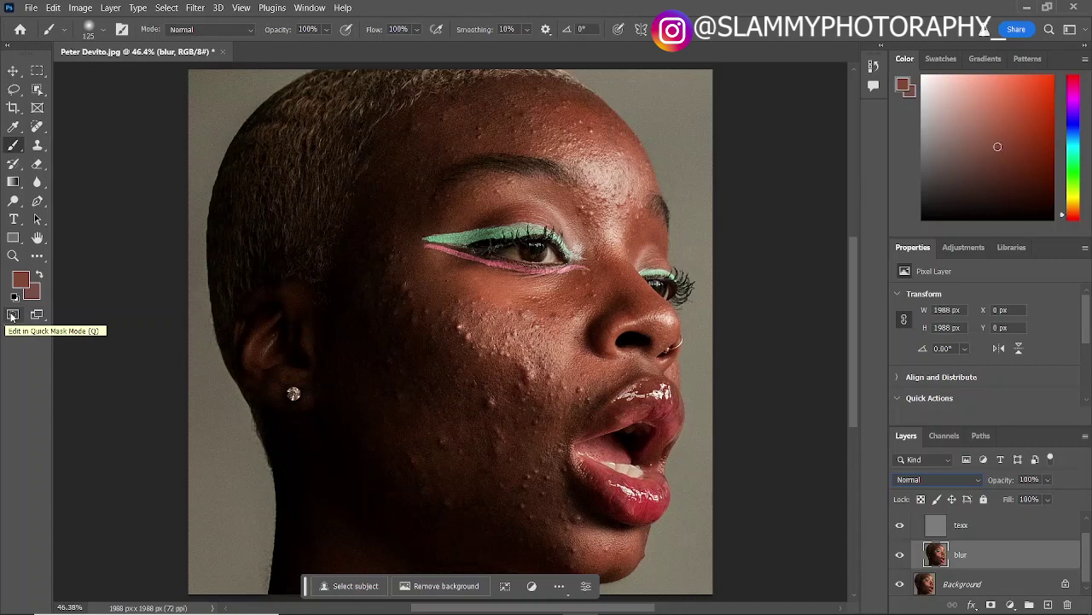
click(12, 316)
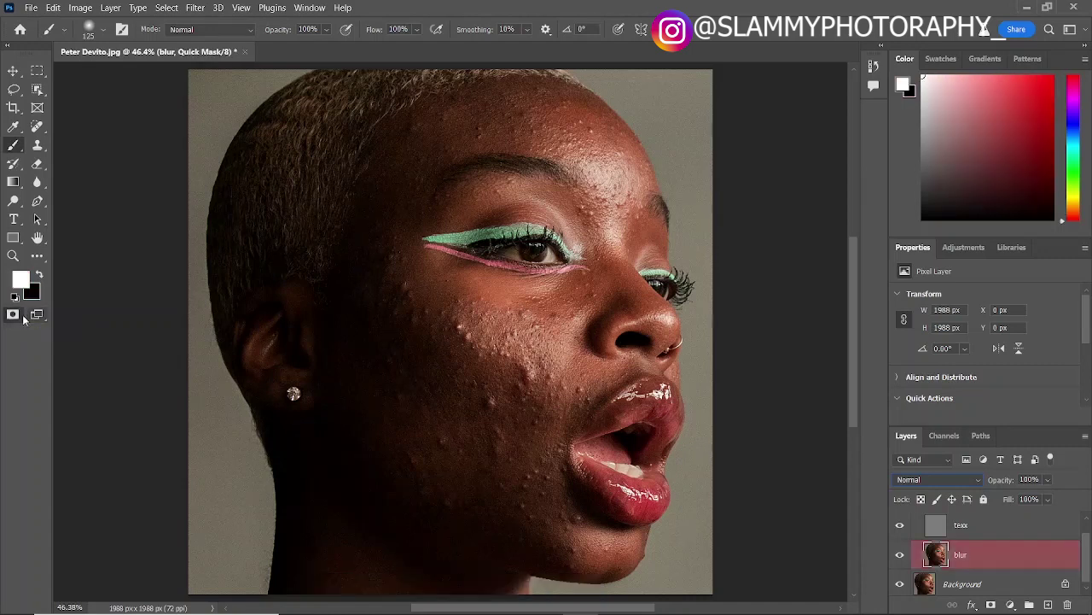
- Fill the quick mask with a gray of 50% brightness in Normal mode at 100% opacity, and exit Quick Mask mode
click(51, 9)
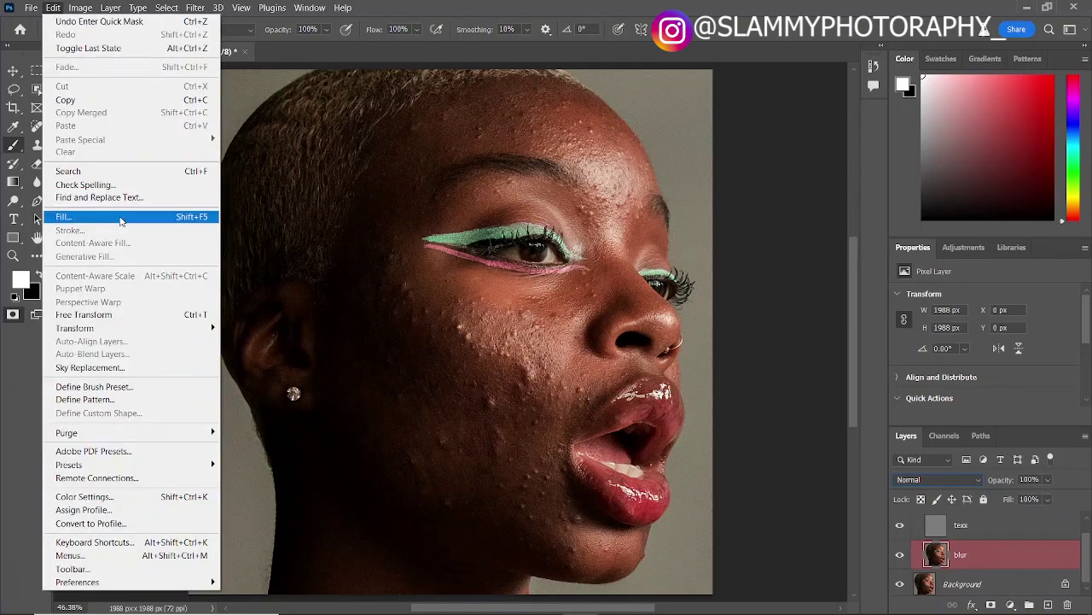
click(64, 215)
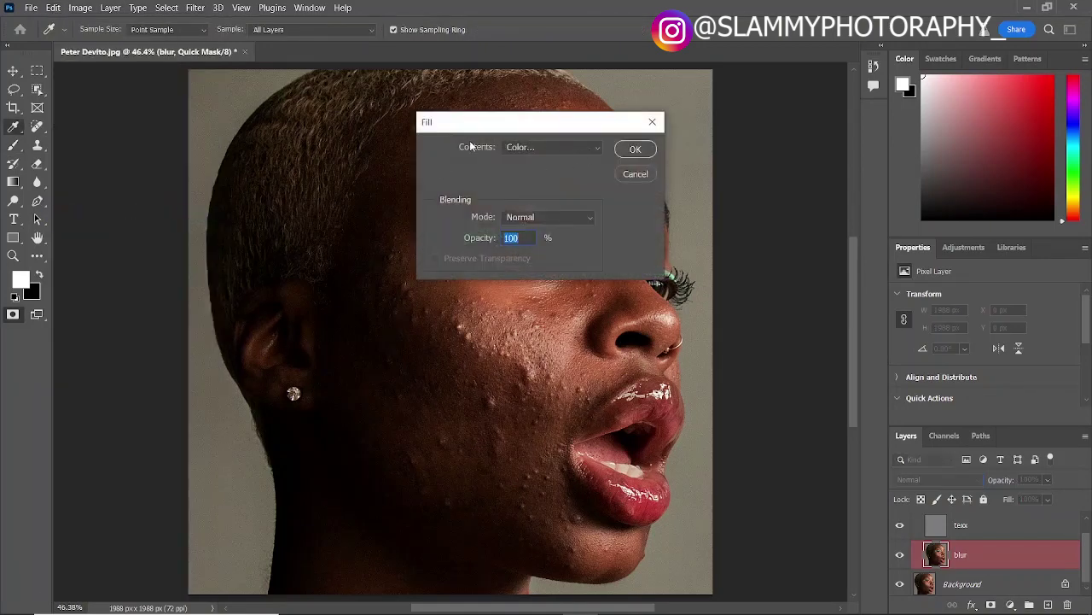
click(536, 147)
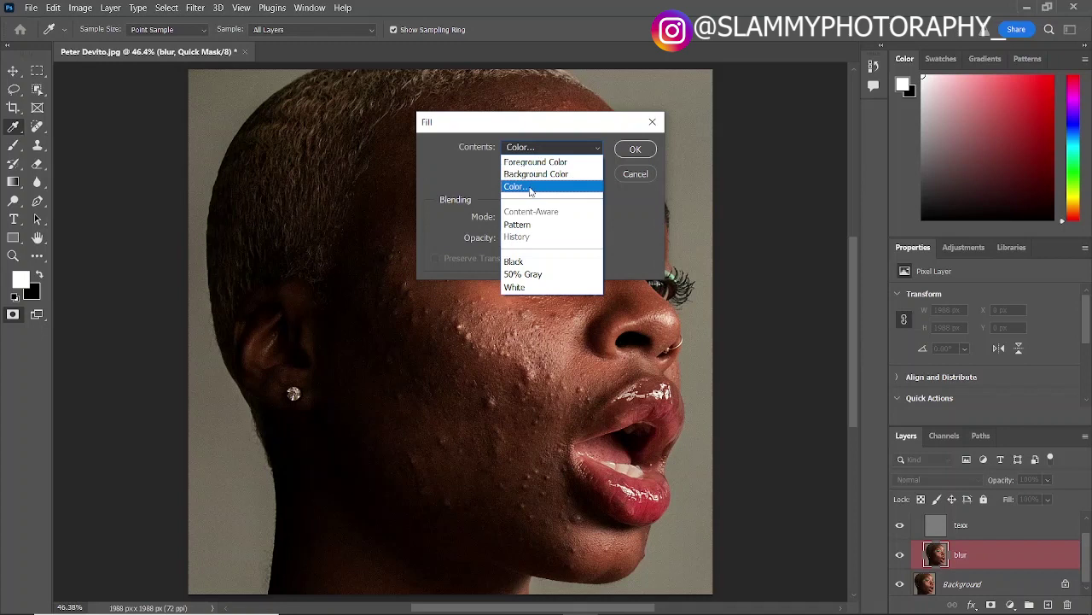
click(529, 184)
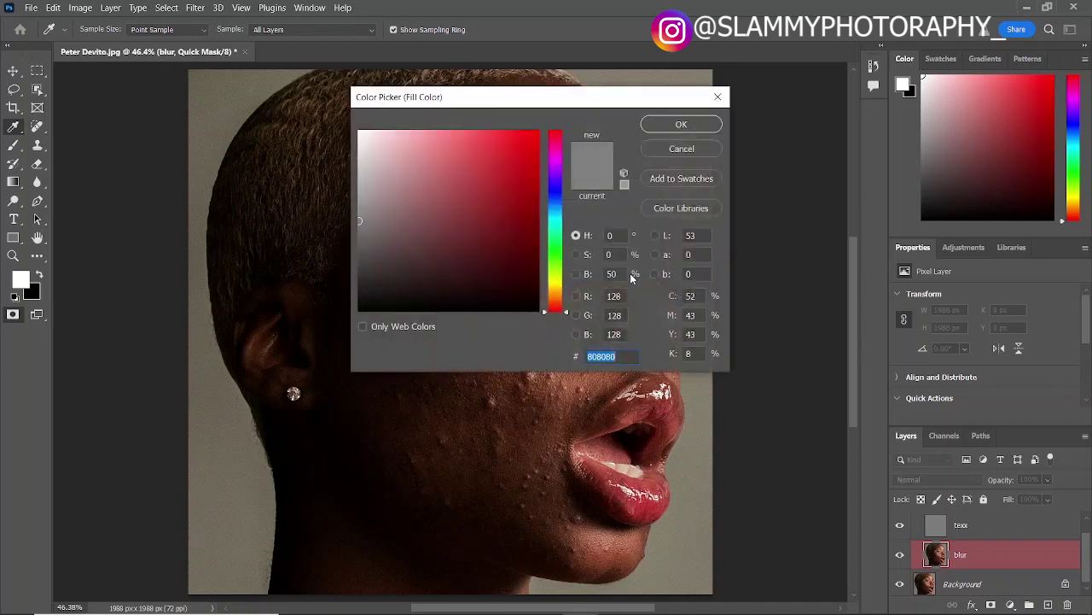
click(620, 273)
text(50)
click(661, 124)
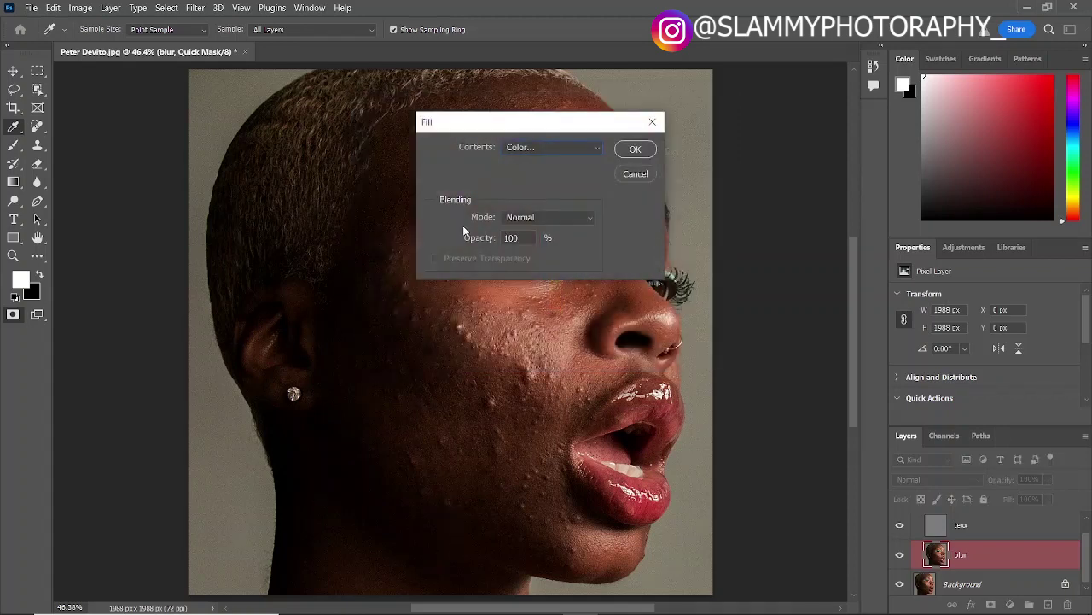
click(635, 149)
key(b)
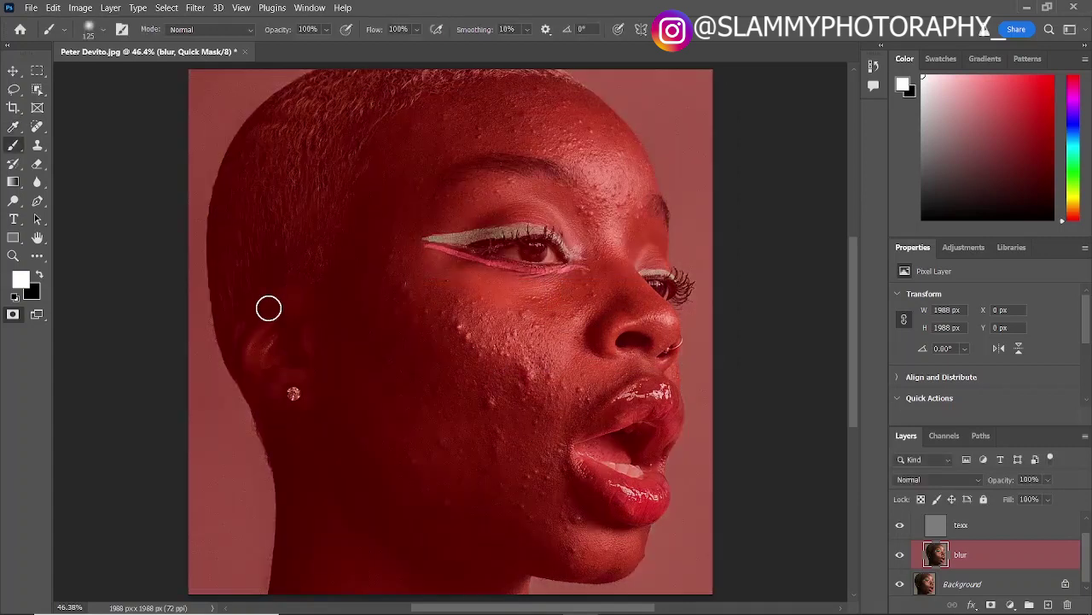
click(12, 316)
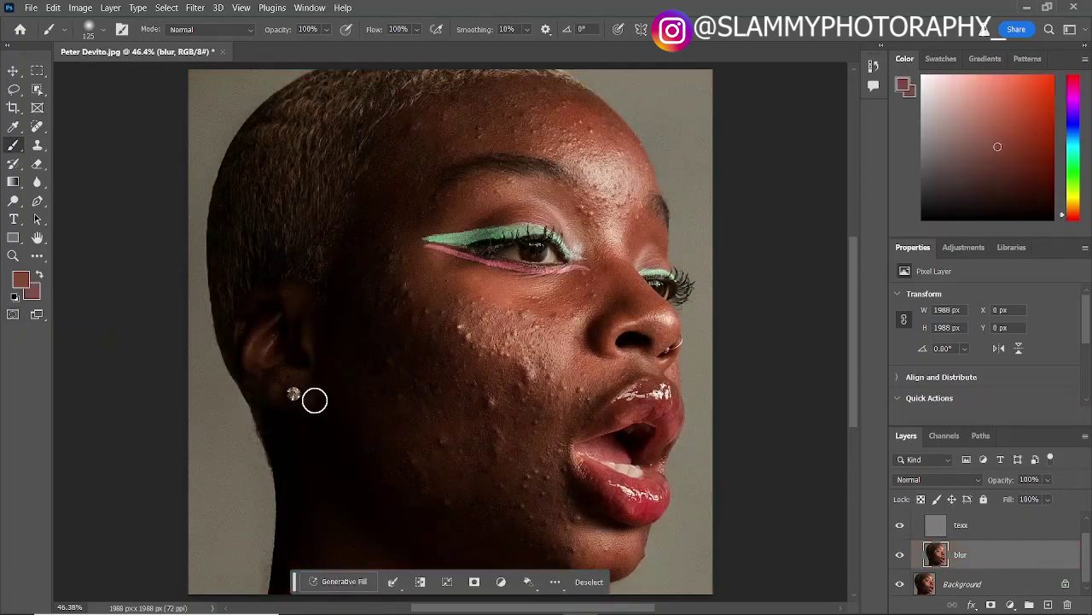
- Run Generative Fill on the selection with the prompt "skin smoothing, skin lighting, skin toning"
click(327, 581)
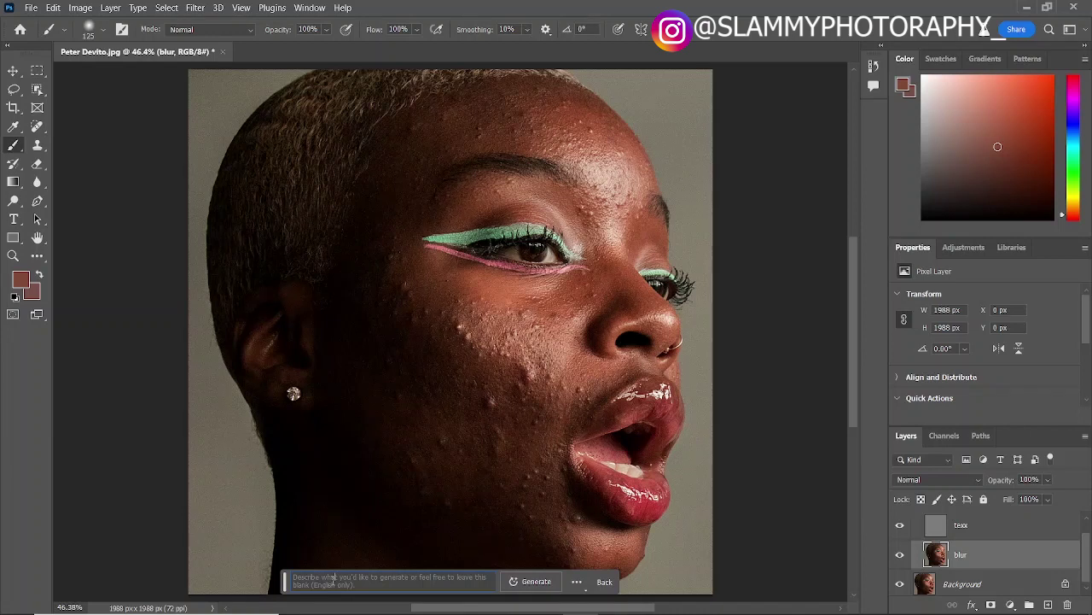
click(333, 580)
text(skin )
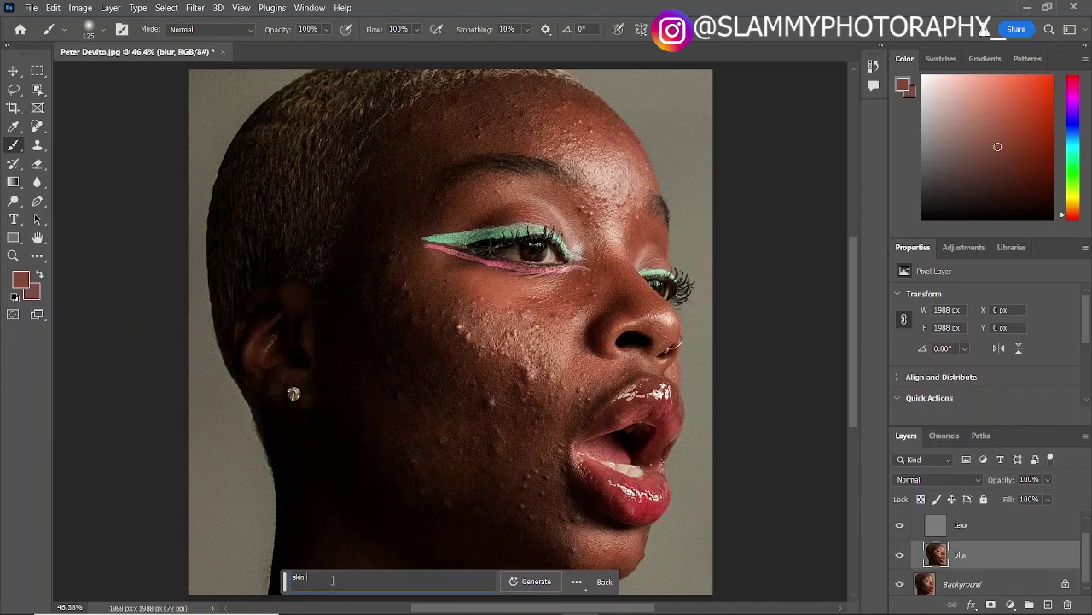
text(smoothing, skin lighting)
text(, skin toning)
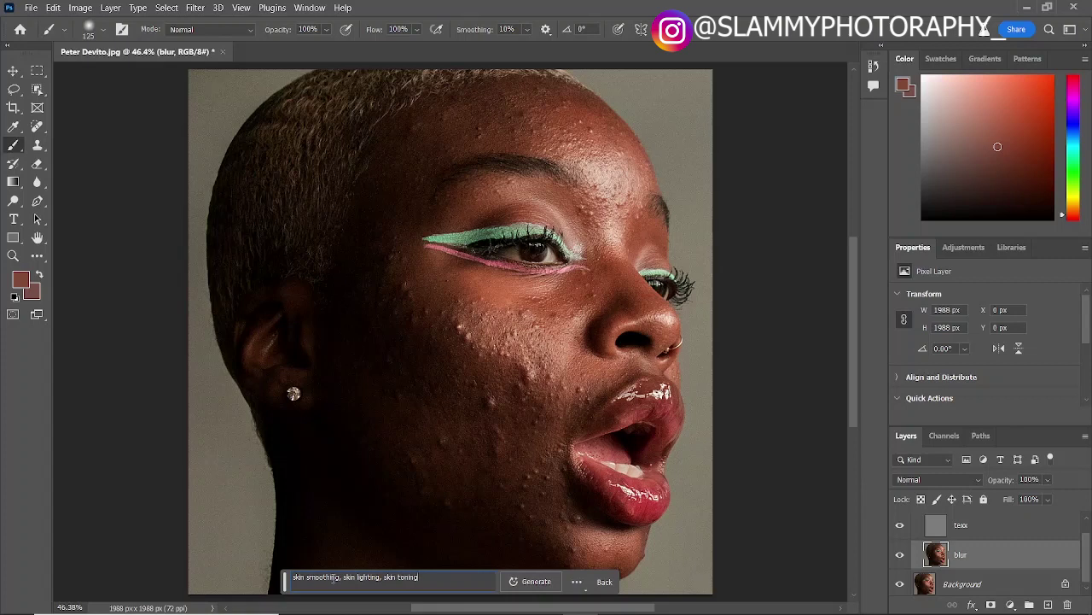
click(527, 585)
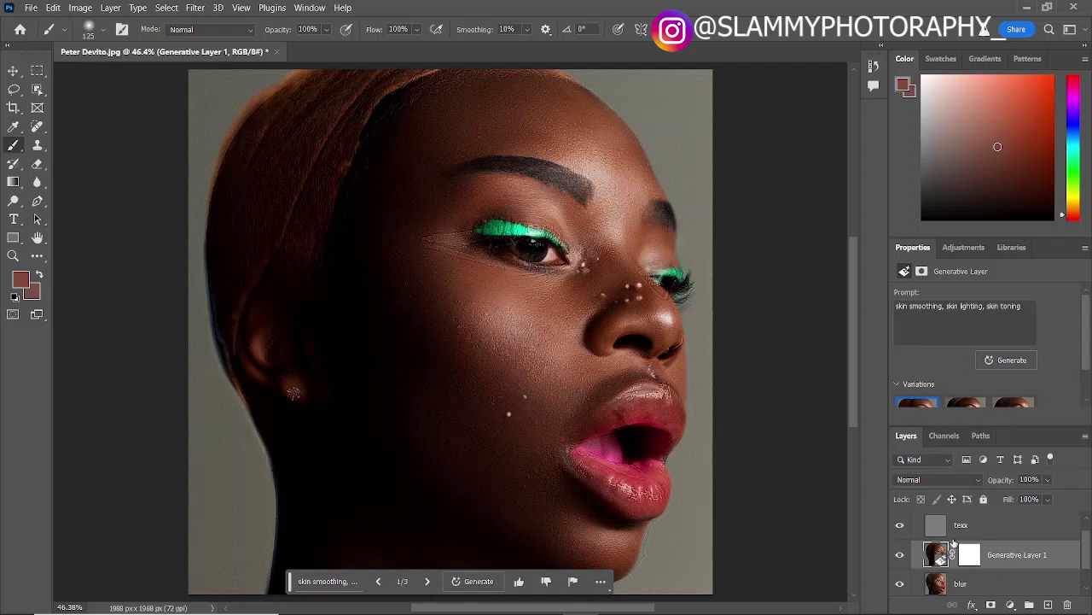
- Invert the layer mask of Generative Layer 1 to black
key(ctrl+g)
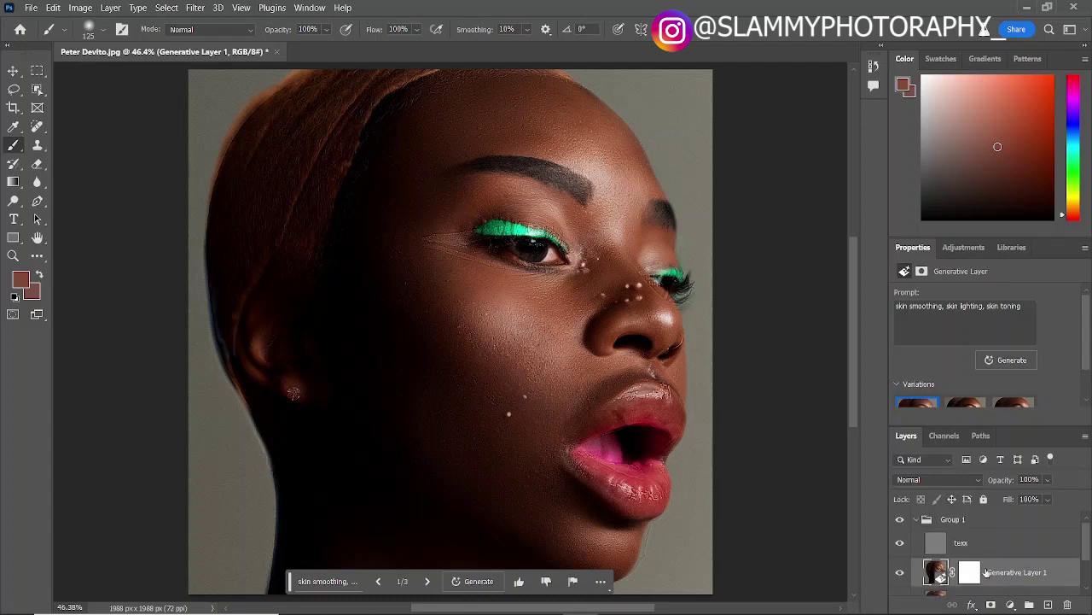
click(968, 576)
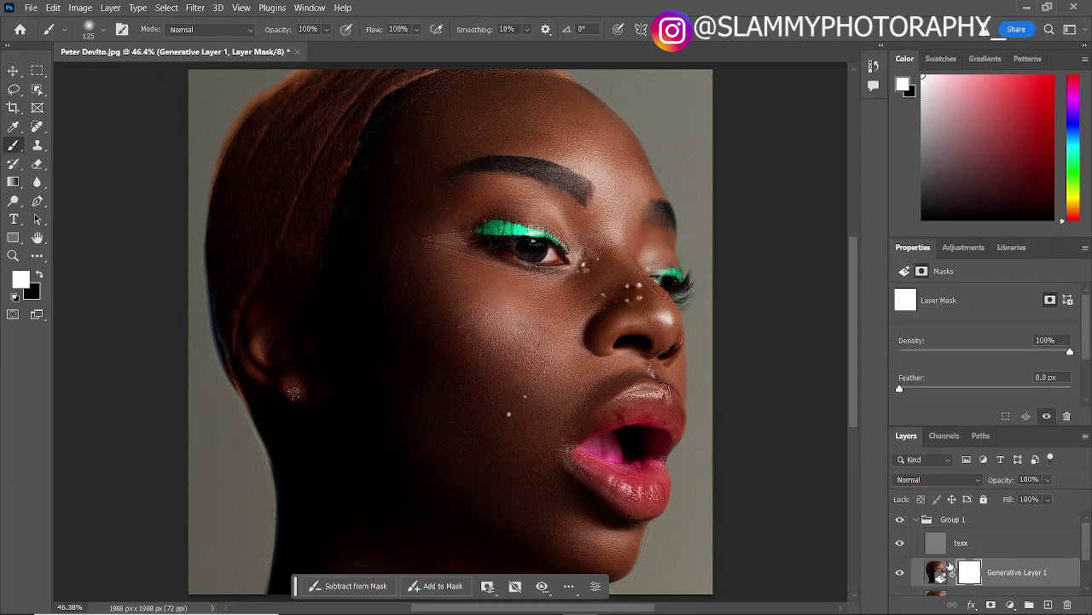
key(i)
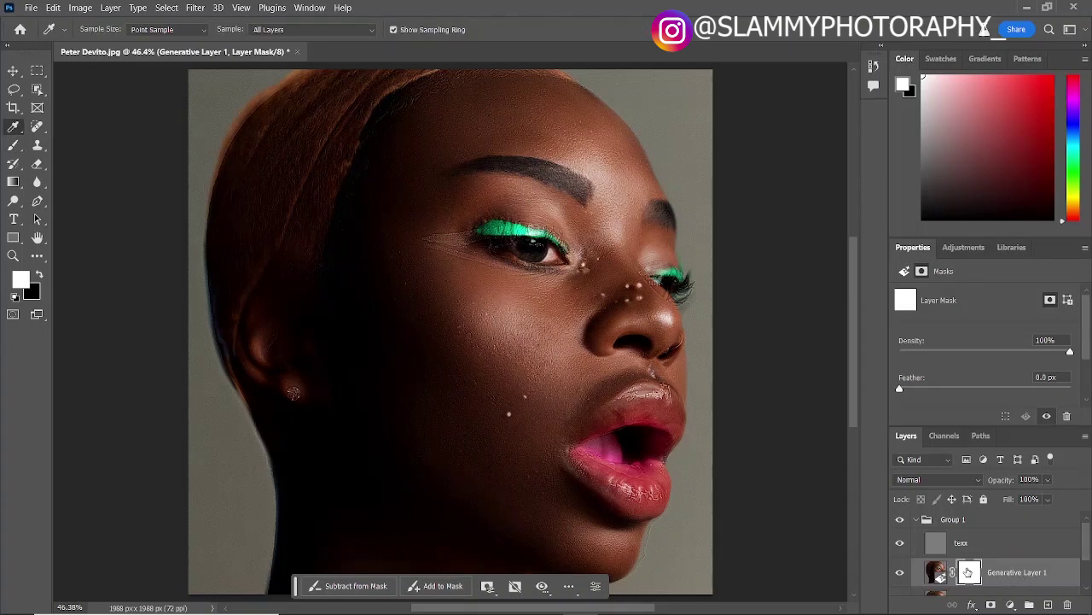
key(shift+i)
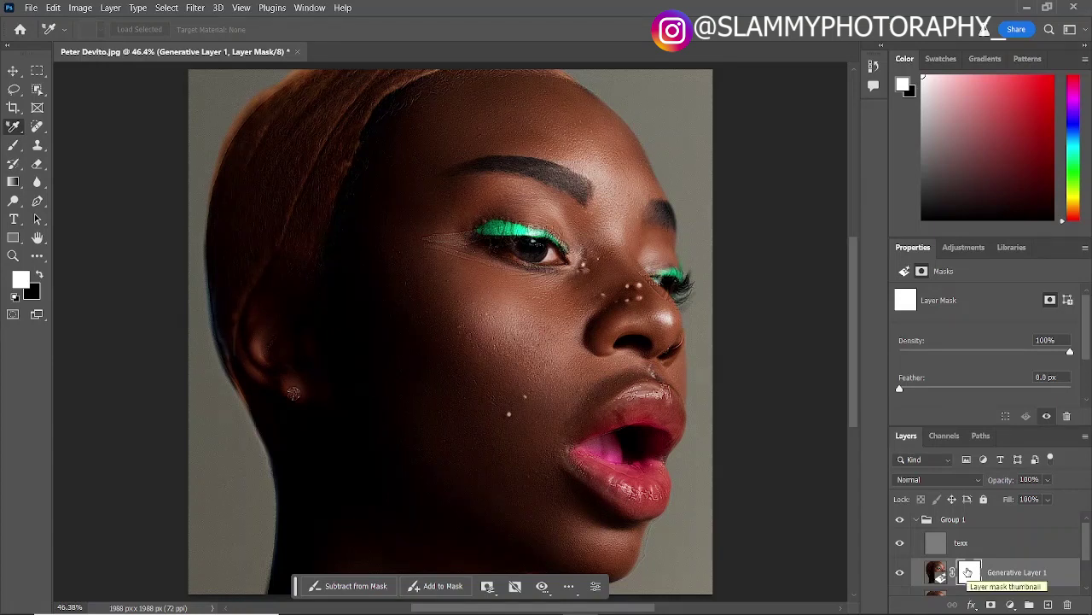
key(ctrl+i)
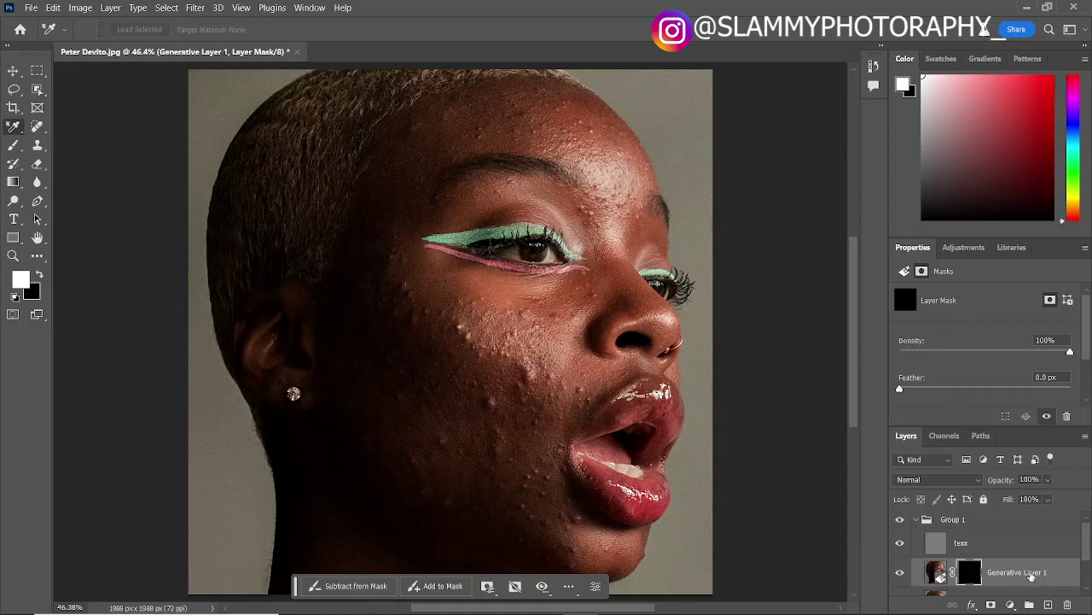
- Paint white on the generative layer's mask over the cheek, temple and forehead with the Brush tool, adjusting the brush size
click(12, 146)
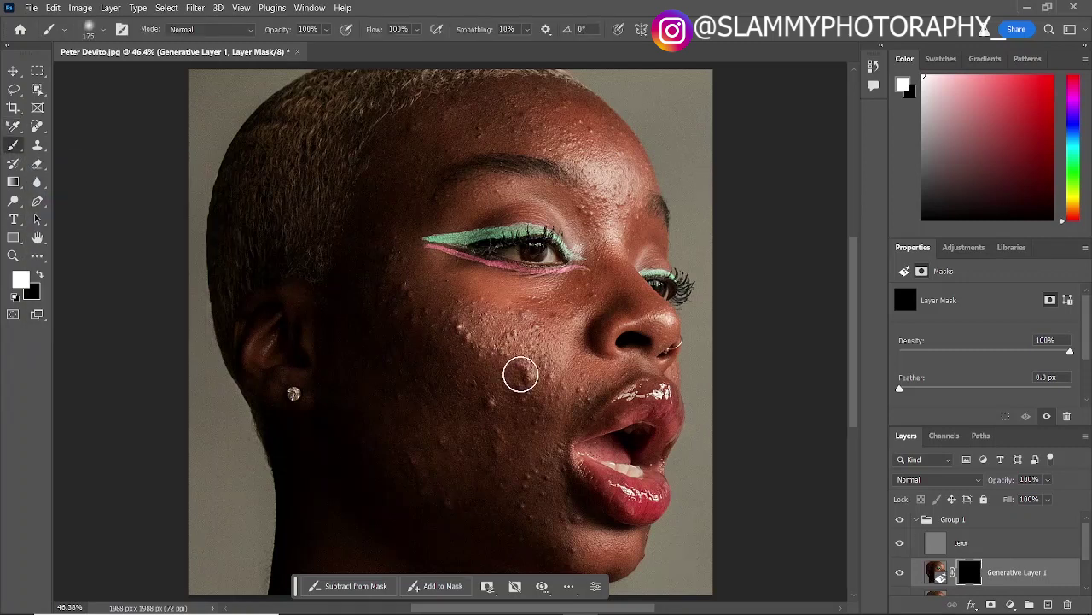
key(])
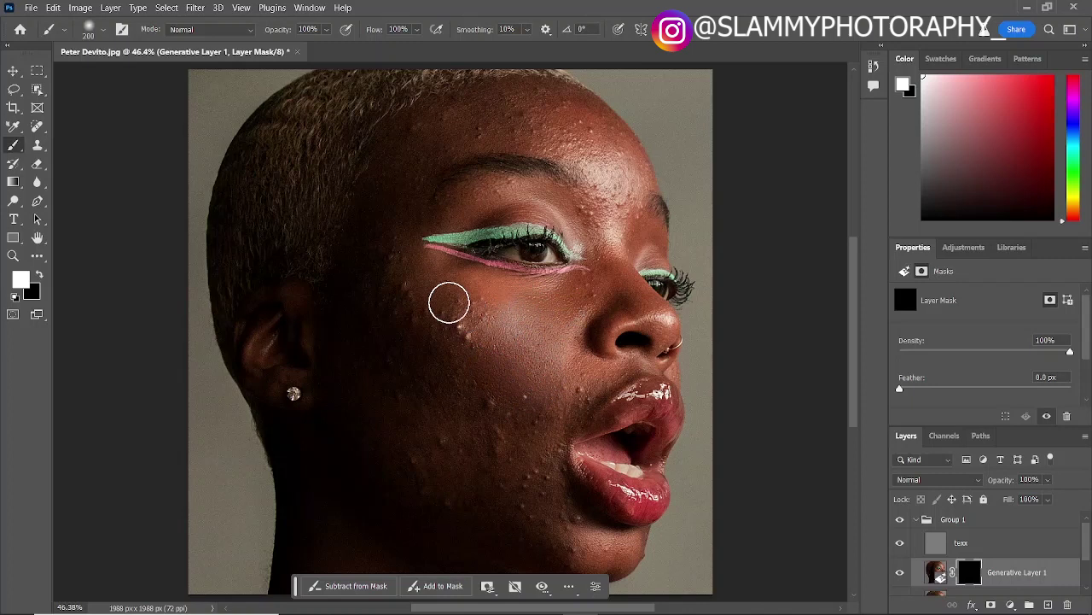
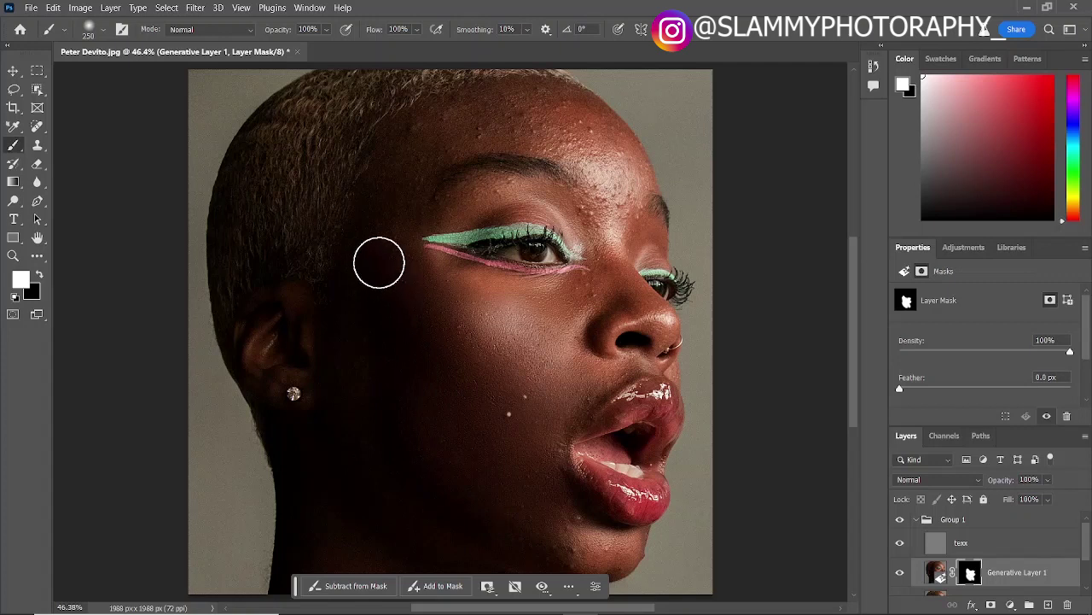
key(bracketleft)
key(bracketleft)
key(bracketleft)
drag(384, 256, 438, 119)
key(bracketright)
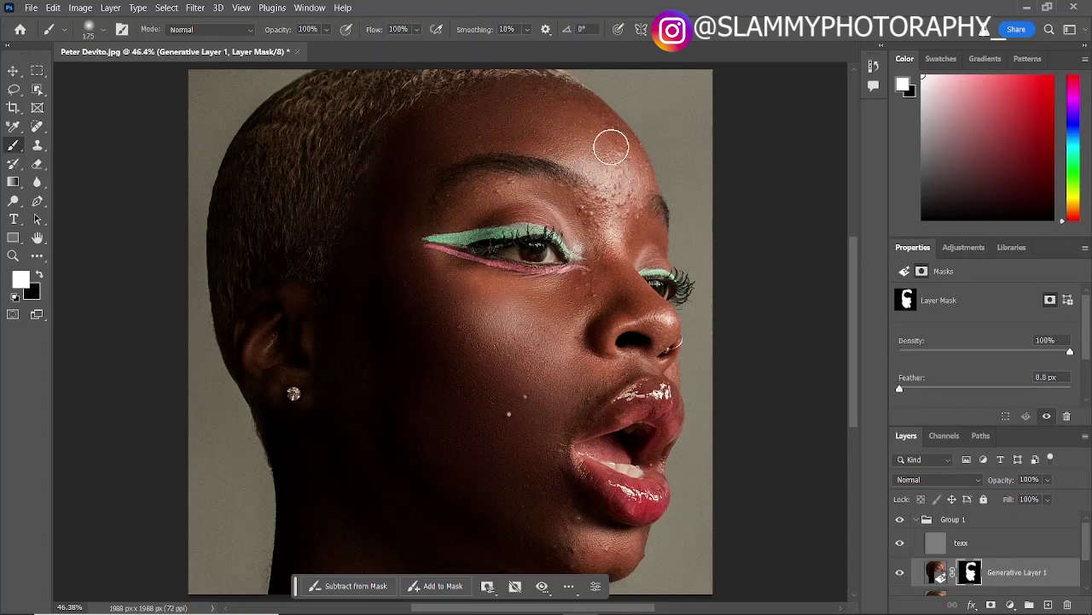
- Paint white on the mask between the eyebrows and along the side of the nose with a smaller brush
key(bracketleft)
key(bracketleft)
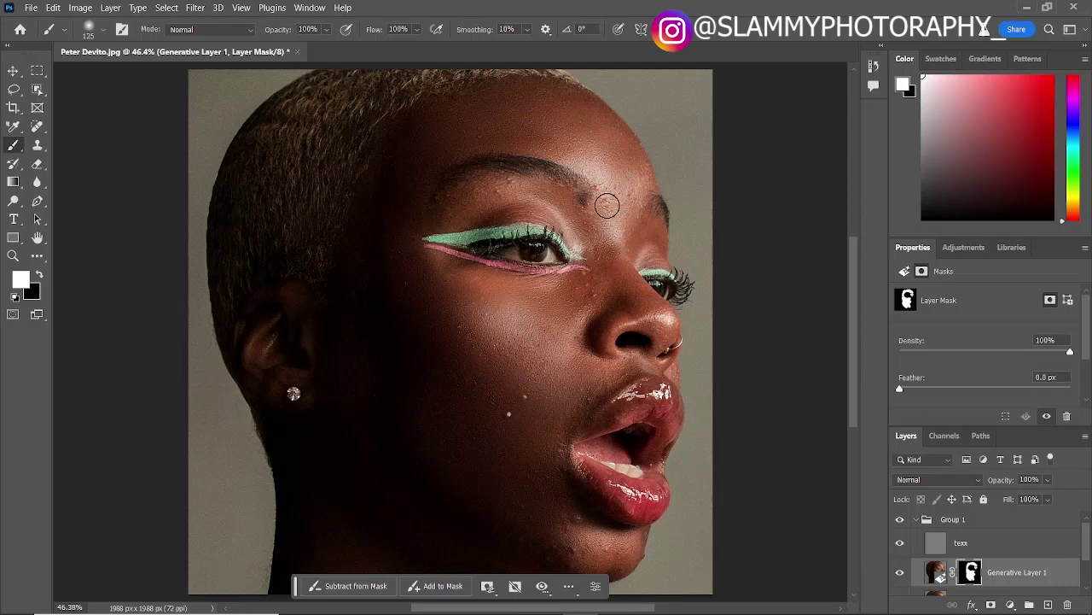
key(bracketleft)
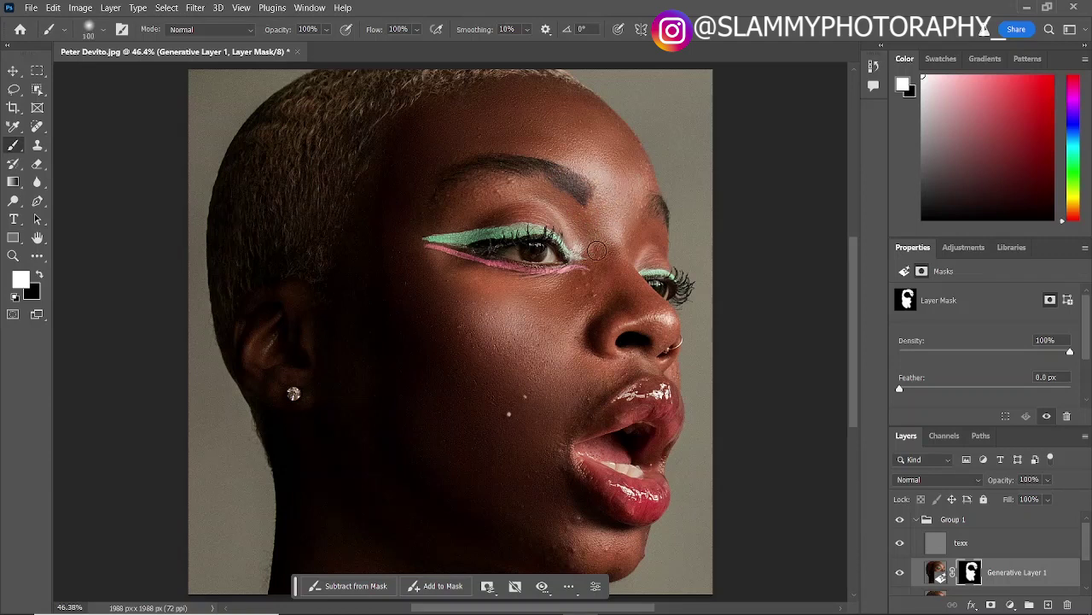
key(bracketright)
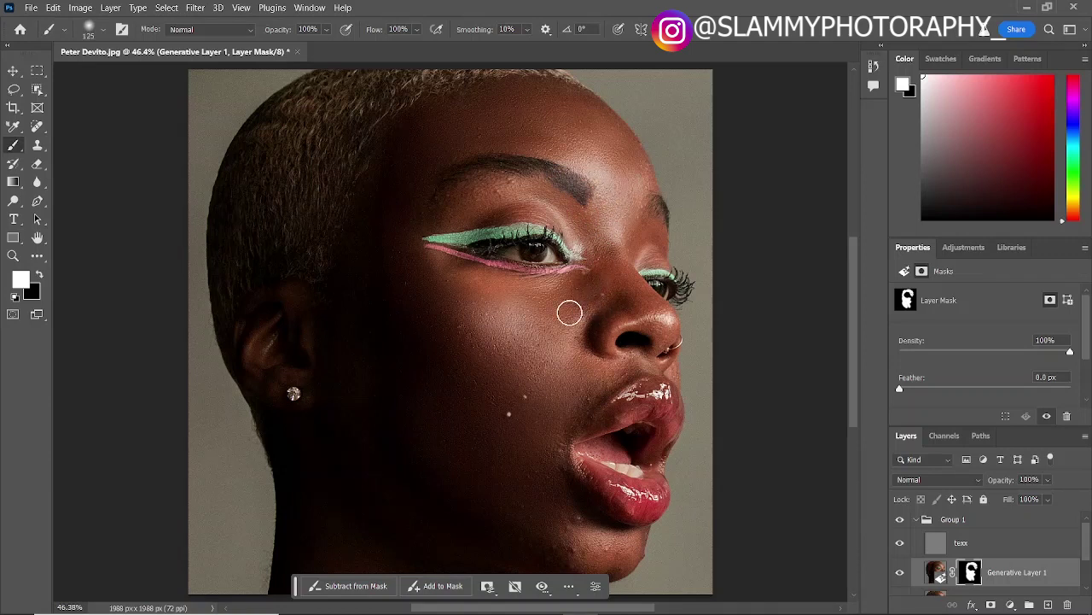
key(bracketleft)
key(bracketleft)
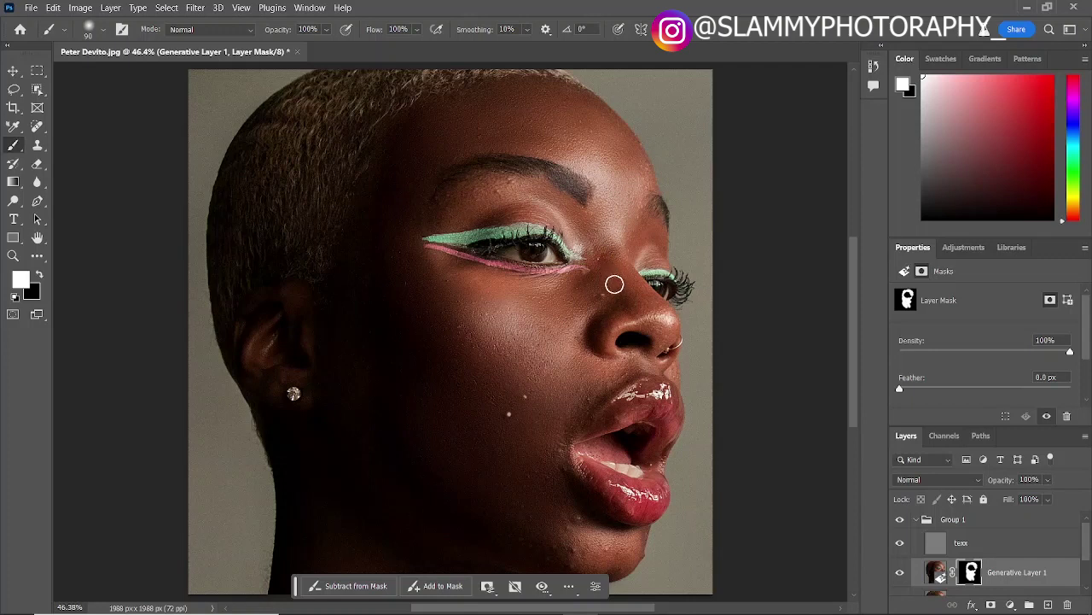
- Paint white on the mask over the chin, jaw and area around the mouth, resizing the brush to fit
key(bracketright)
key(bracketright)
key(bracketright)
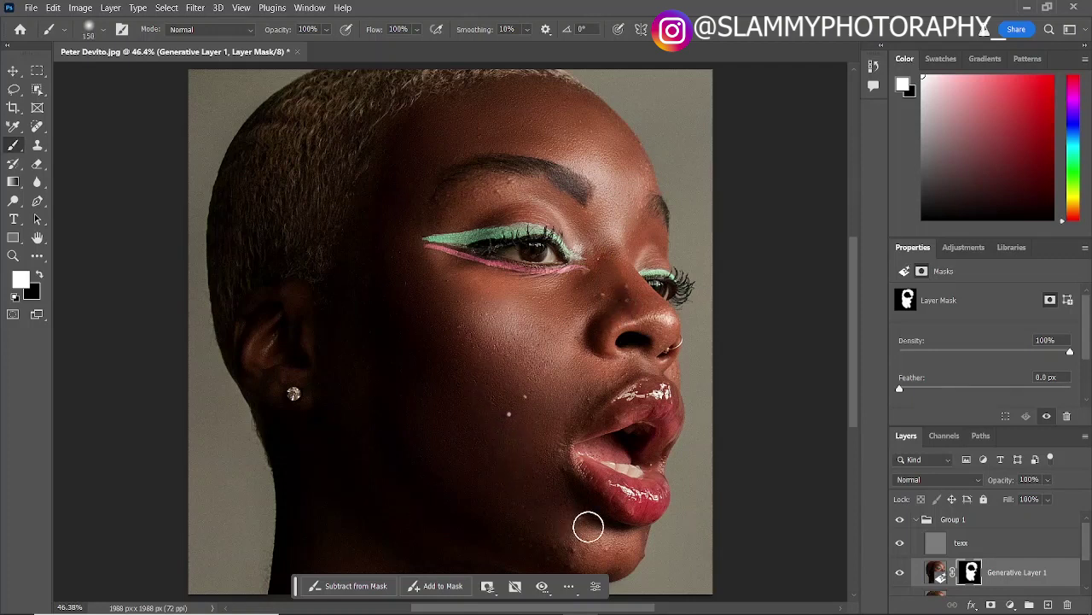
key(bracketright)
key(bracketright)
key(bracketright)
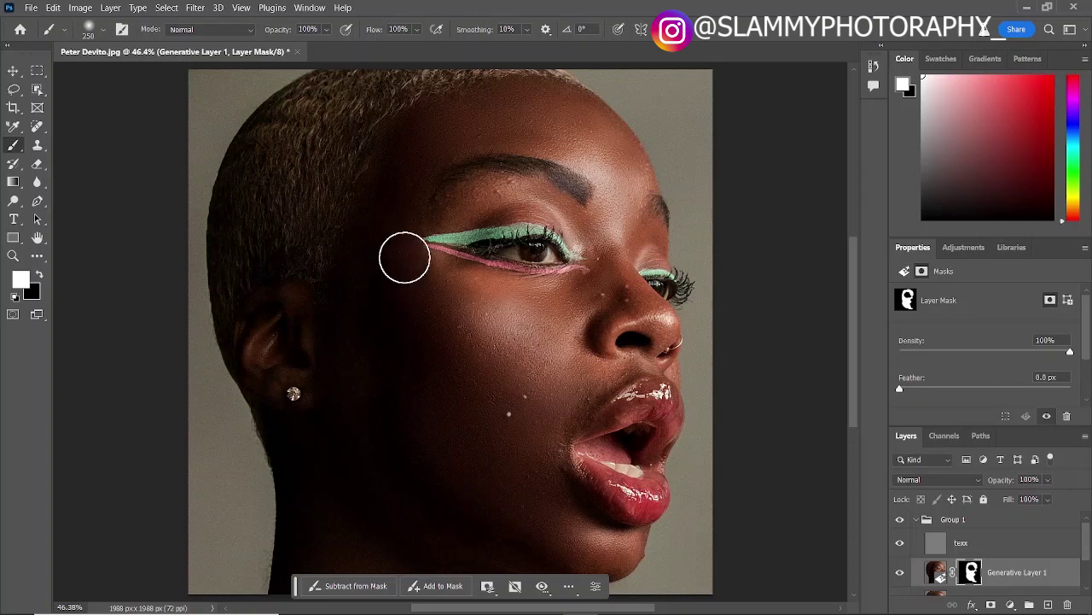
key(bracketleft)
key(bracketleft)
key(bracketleft)
key(bracketleft)
- Collapse Group 1 and stamp all visible layers into a new layer above it
click(927, 520)
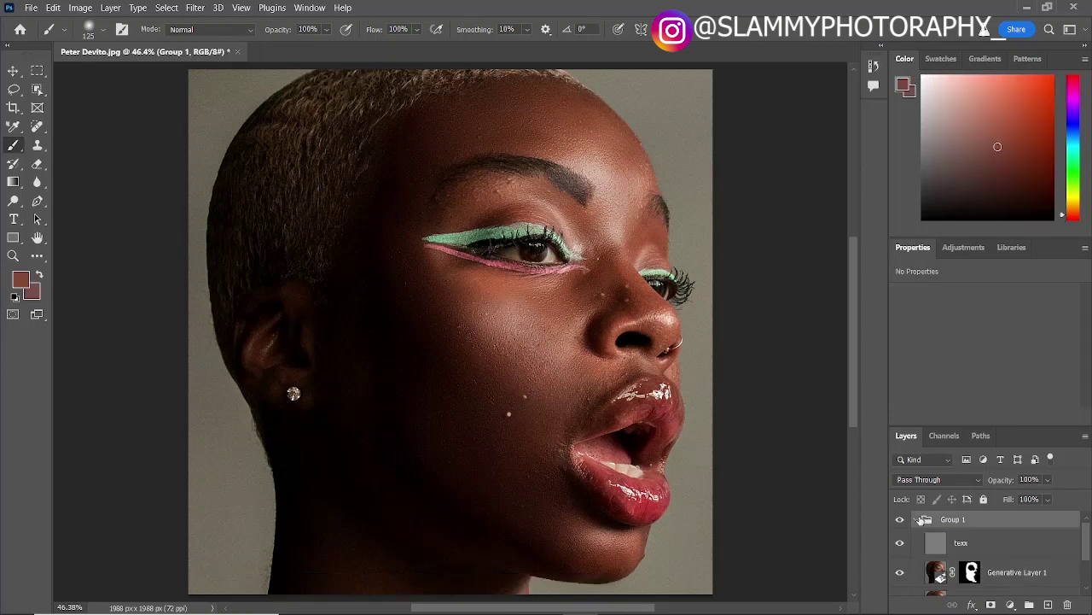
click(917, 520)
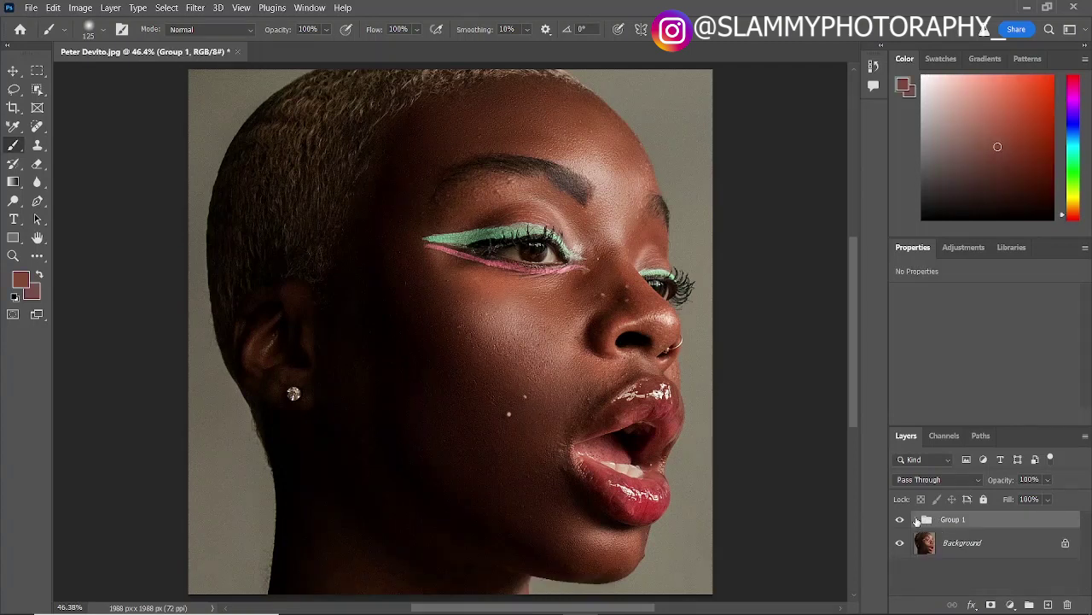
key(ctrl+shift+alt+e)
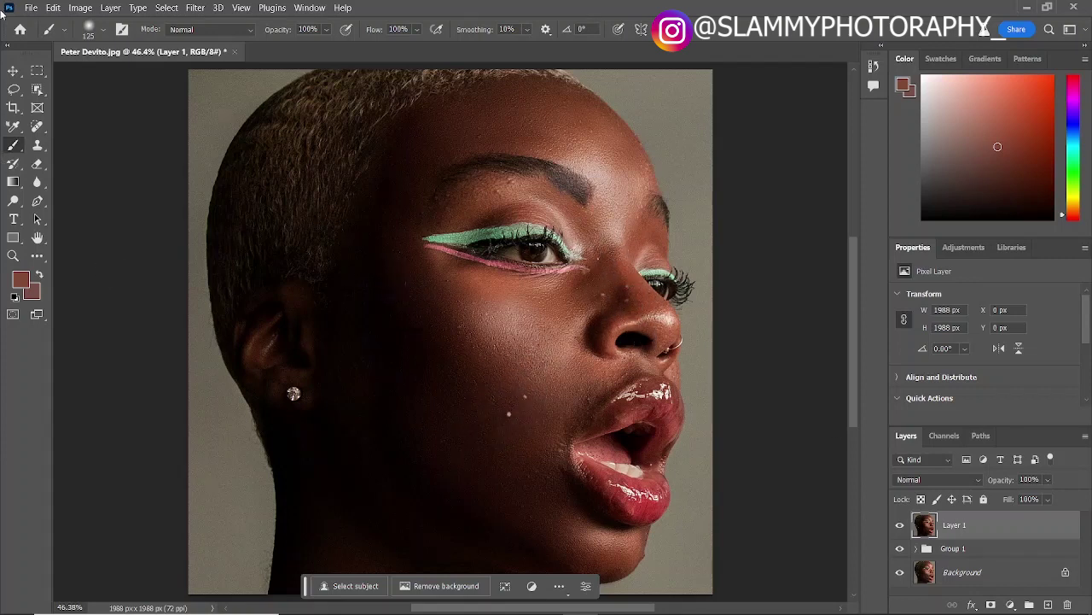
- Remove the leftover spots on the cheek and nose of the stamped layer with the Spot Healing Brush
click(38, 127)
right_click(40, 128)
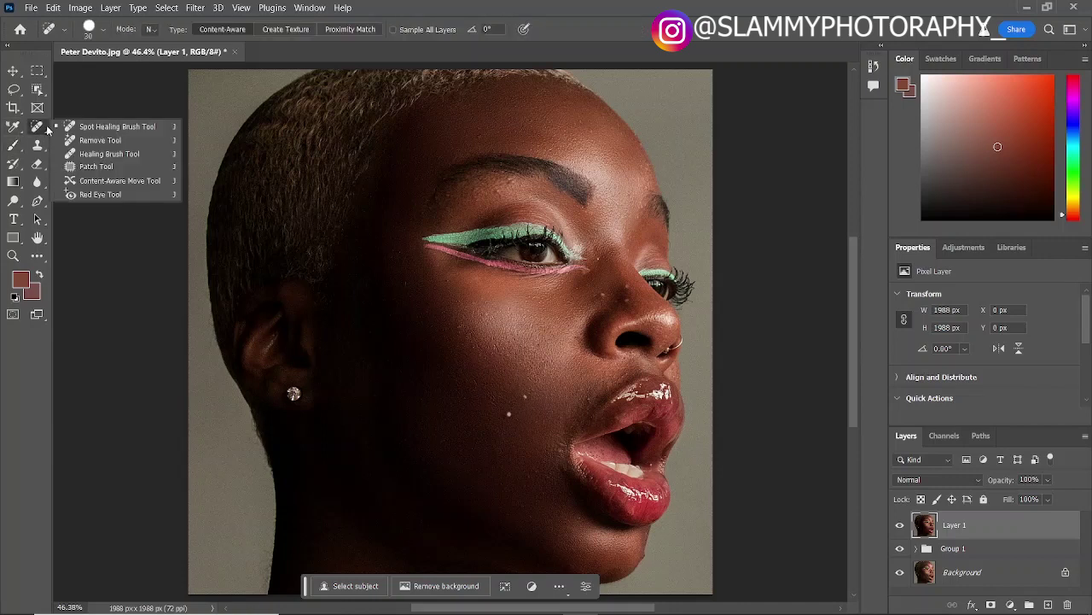
click(117, 126)
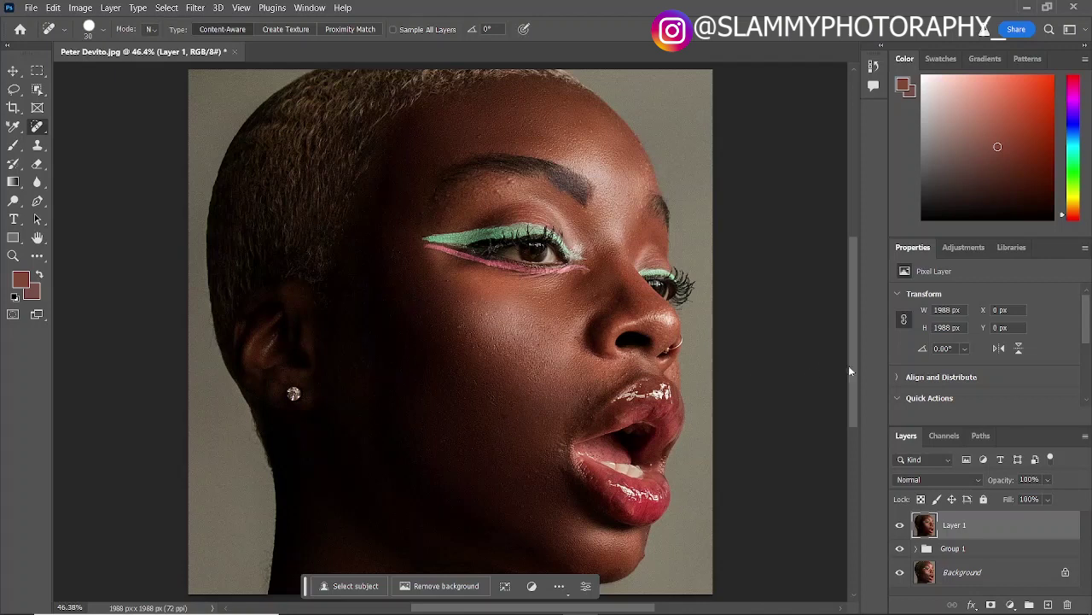
- Show the generated variations of Generative Layer 1 inside the group
drag(1087, 345, 1087, 393)
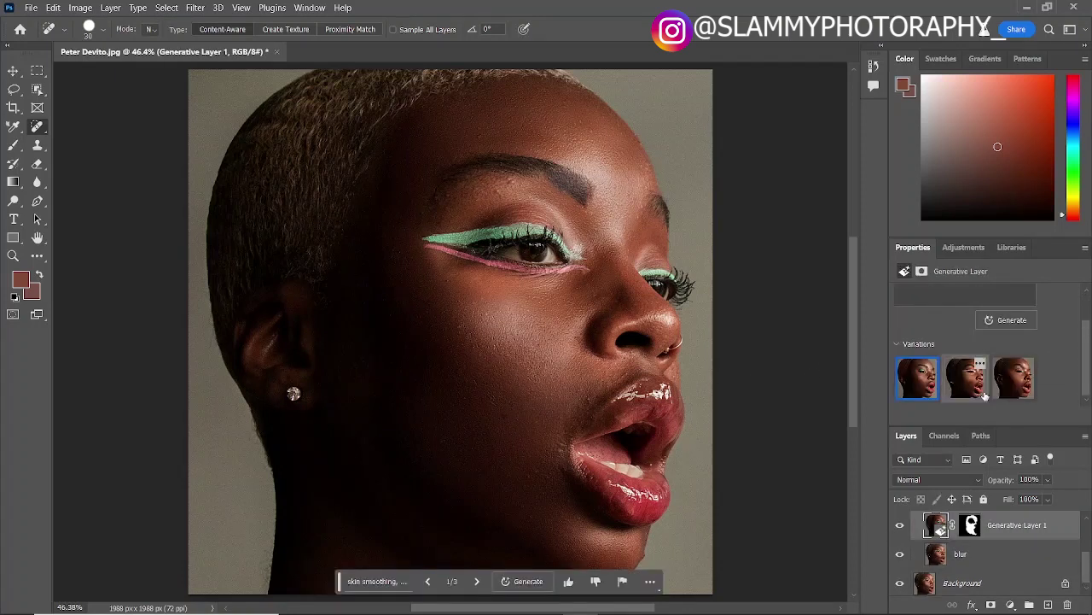